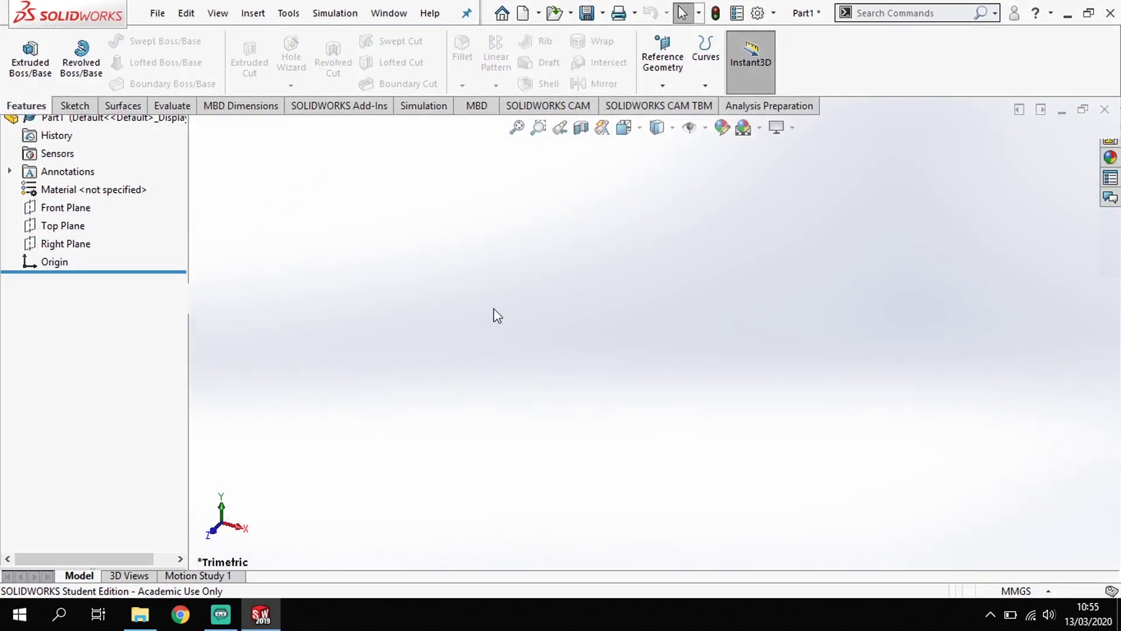
# Start a sketch on the Right Plane and draw a horizontal centerline about 74 mm long passing through the origin
pyautogui.click(75, 106)
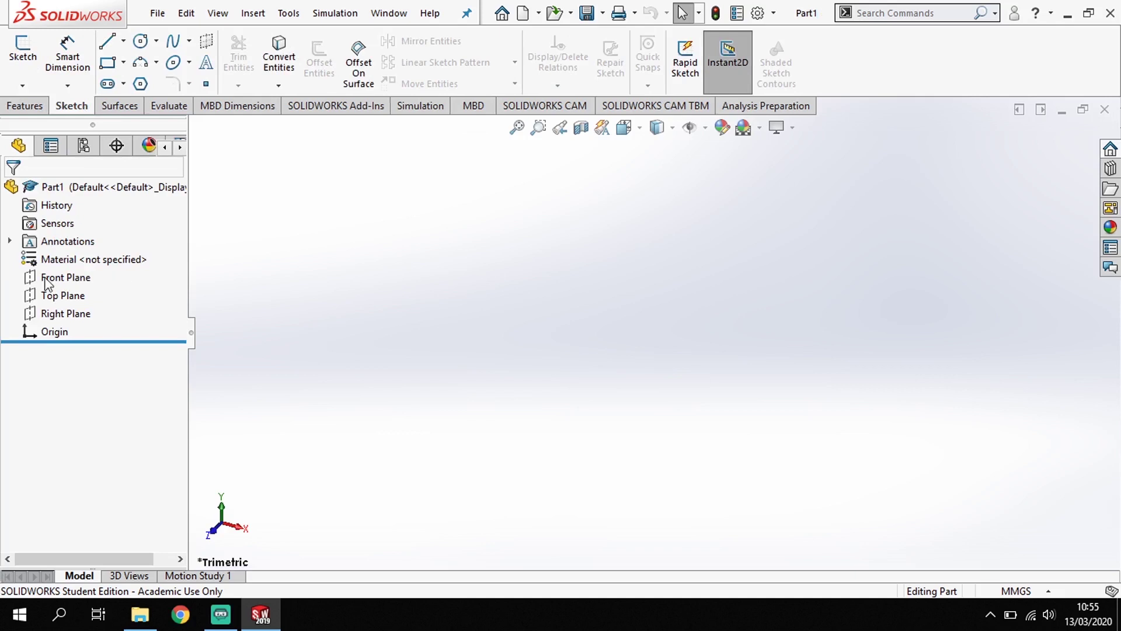
pyautogui.click(66, 315)
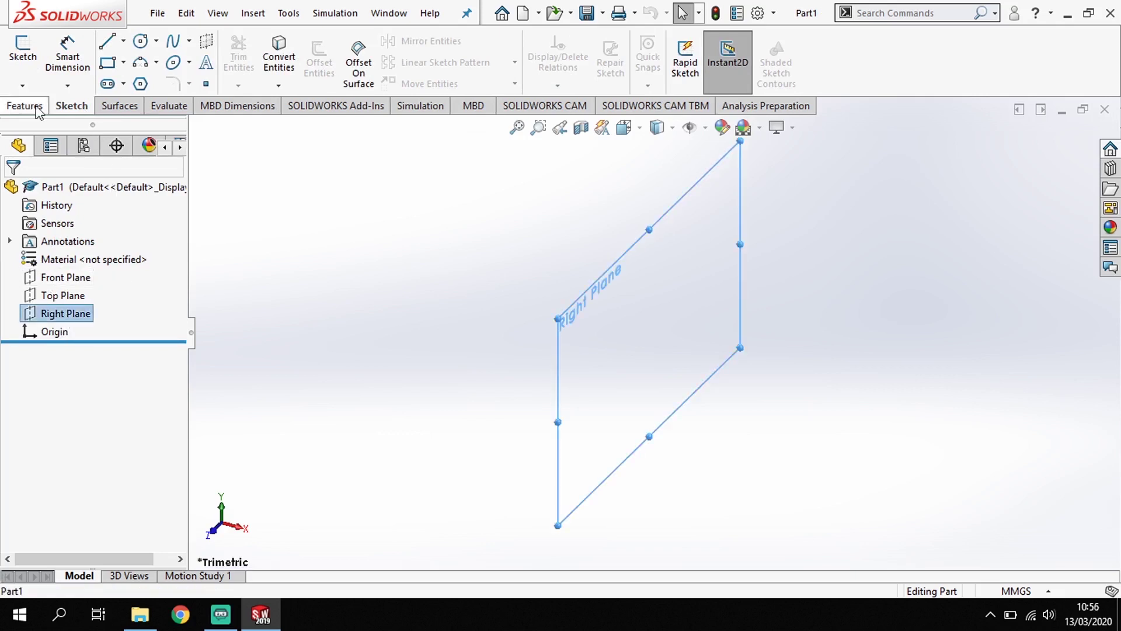
pyautogui.click(23, 50)
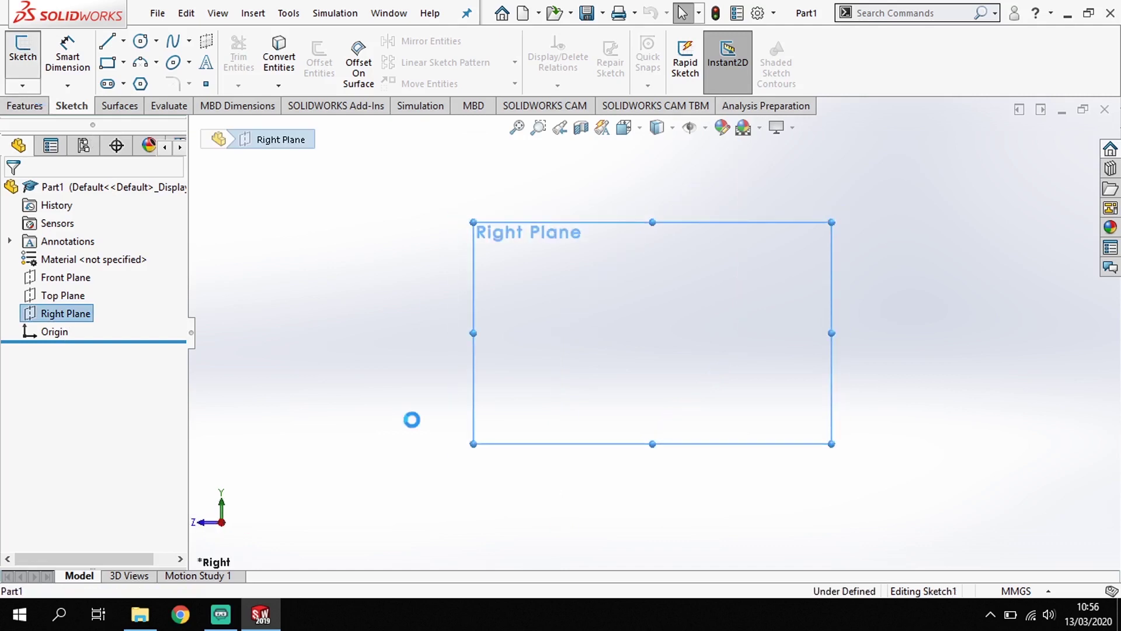
pyautogui.click(124, 42)
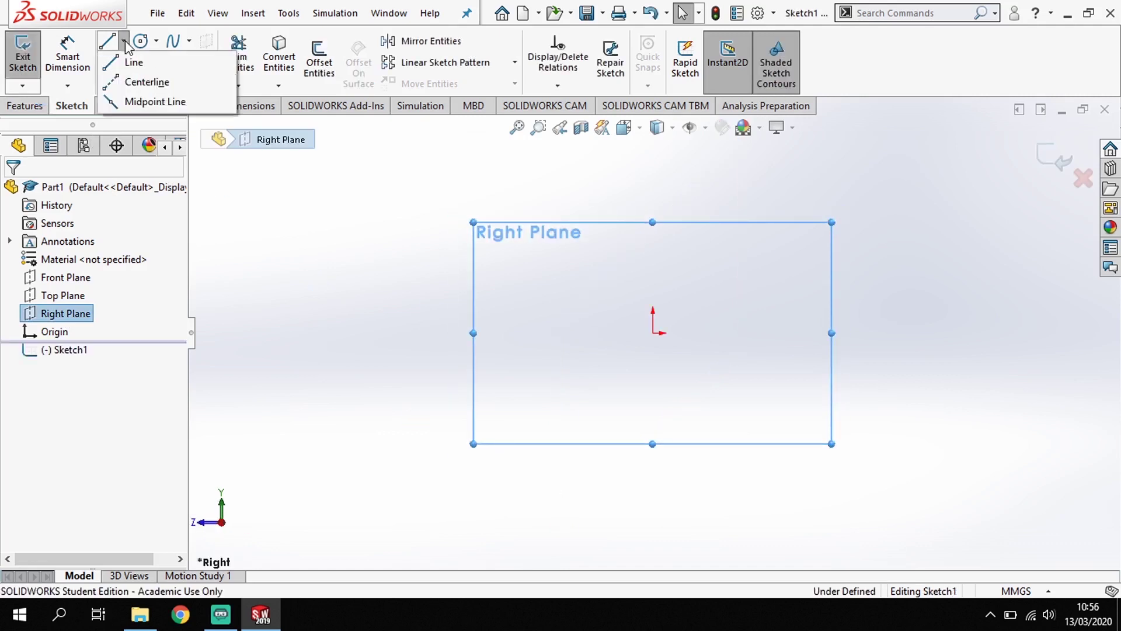
pyautogui.click(135, 82)
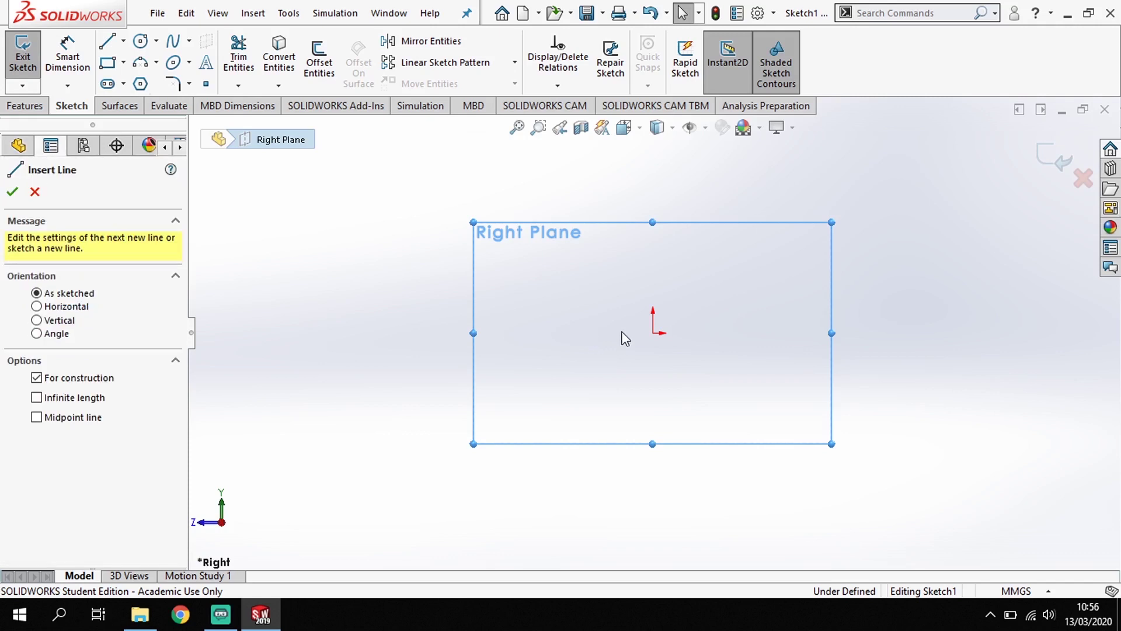
pyautogui.moveTo(652, 333); pyautogui.dragTo(601, 333)
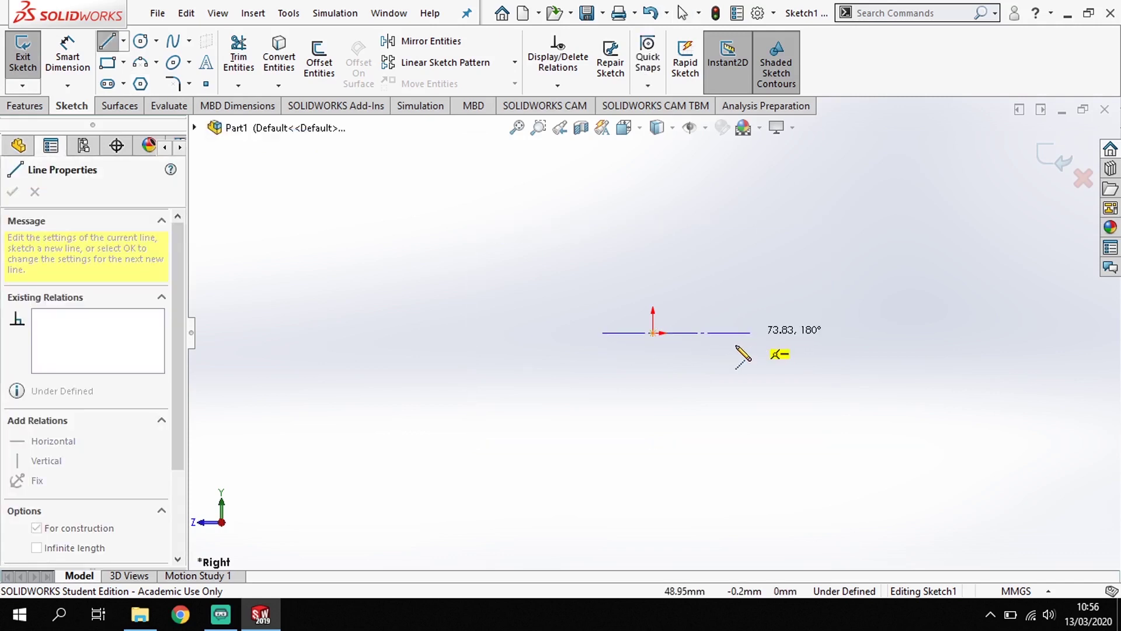
pyautogui.click(750, 333)
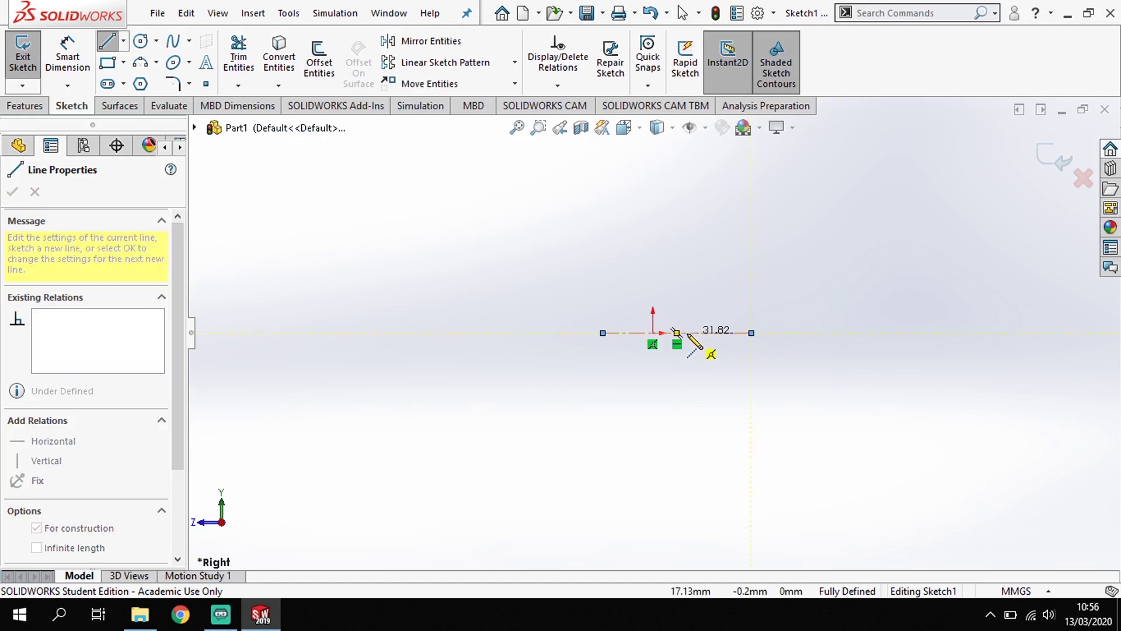
pyautogui.press('Escape')
pyautogui.press('Escape')
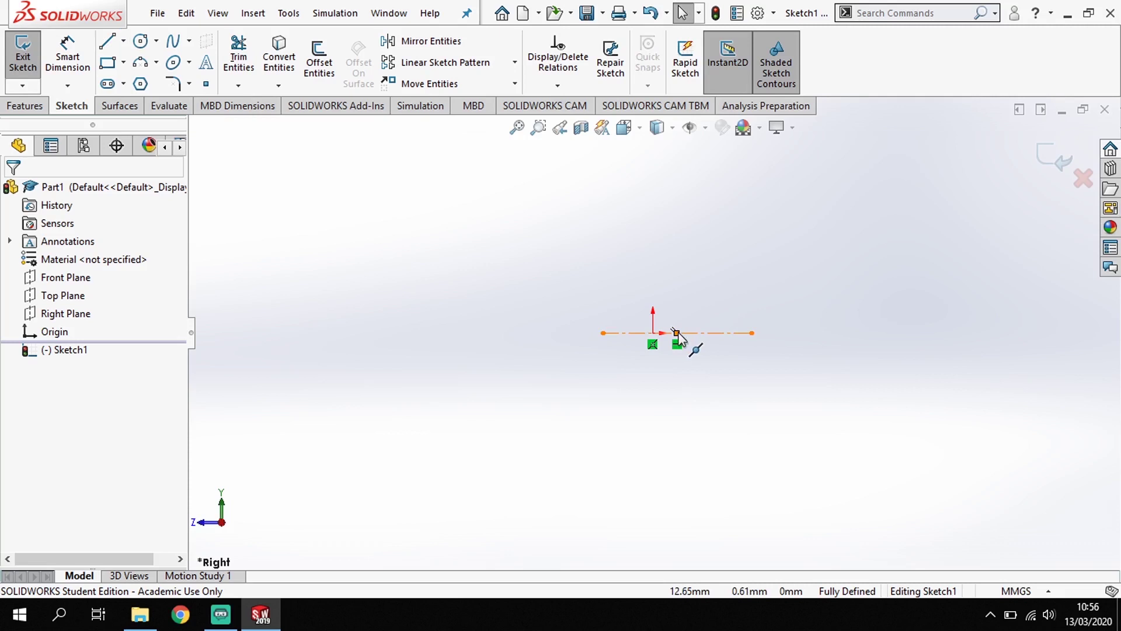
# Make the midpoint of the horizontal centerline coincident with the origin
pyautogui.click(666, 332)
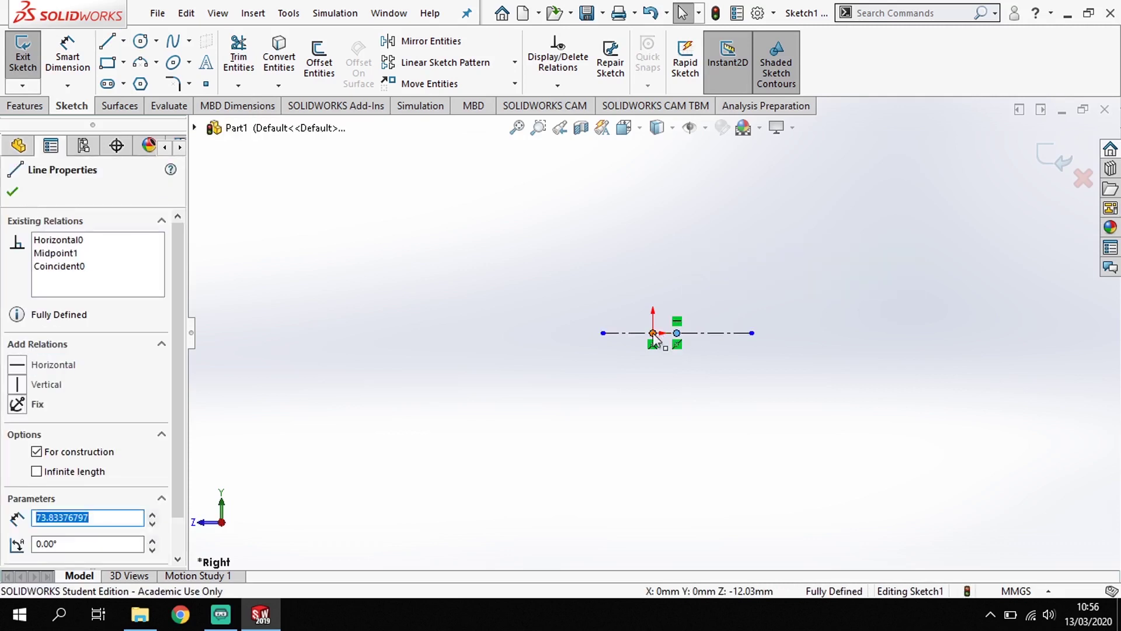
pyautogui.press('Escape')
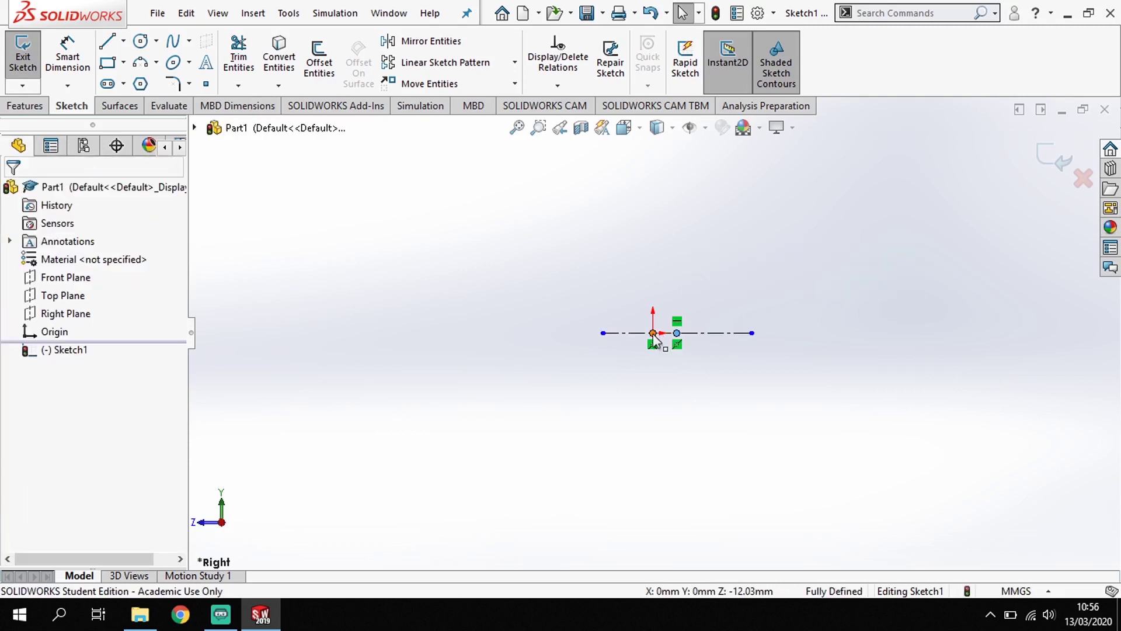
pyautogui.click(653, 333)
pyautogui.keyDown('ctrl'); pyautogui.click(676, 333); pyautogui.keyUp('ctrl')
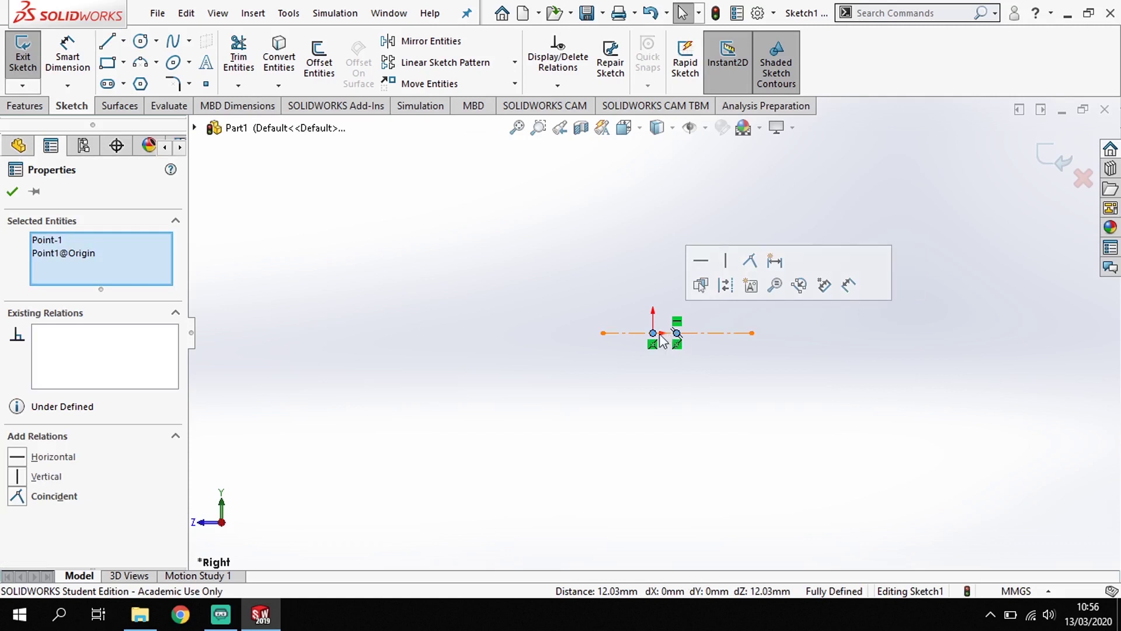
pyautogui.click(18, 497)
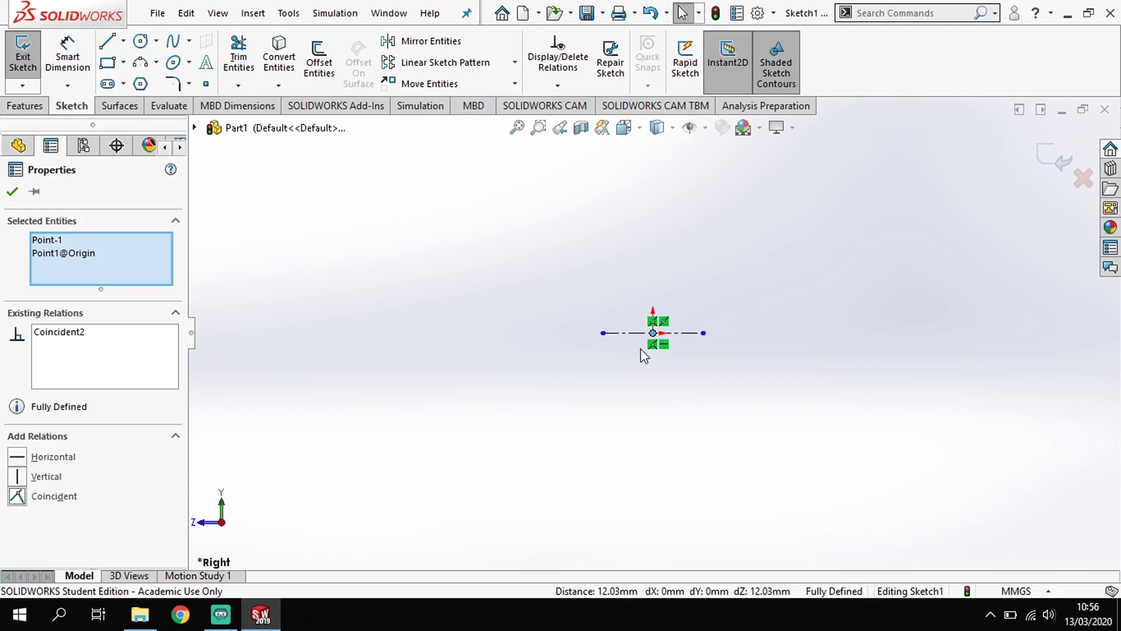
# Dimension the horizontal centerline's length as 40 mm
pyautogui.scroll(-3, 696, 321)
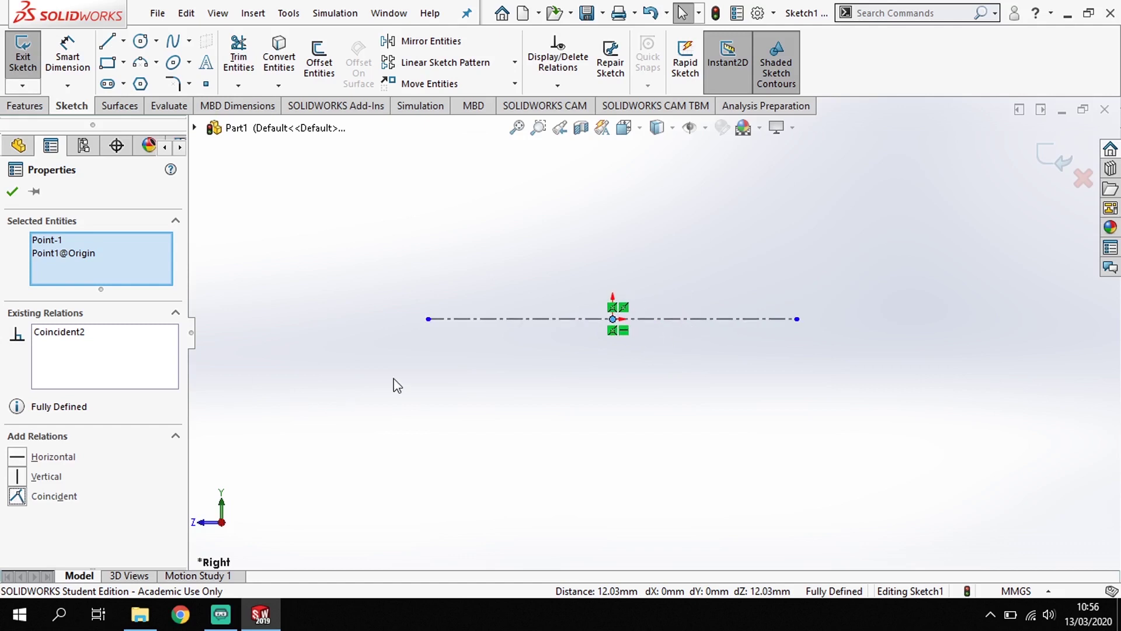
pyautogui.click(514, 320)
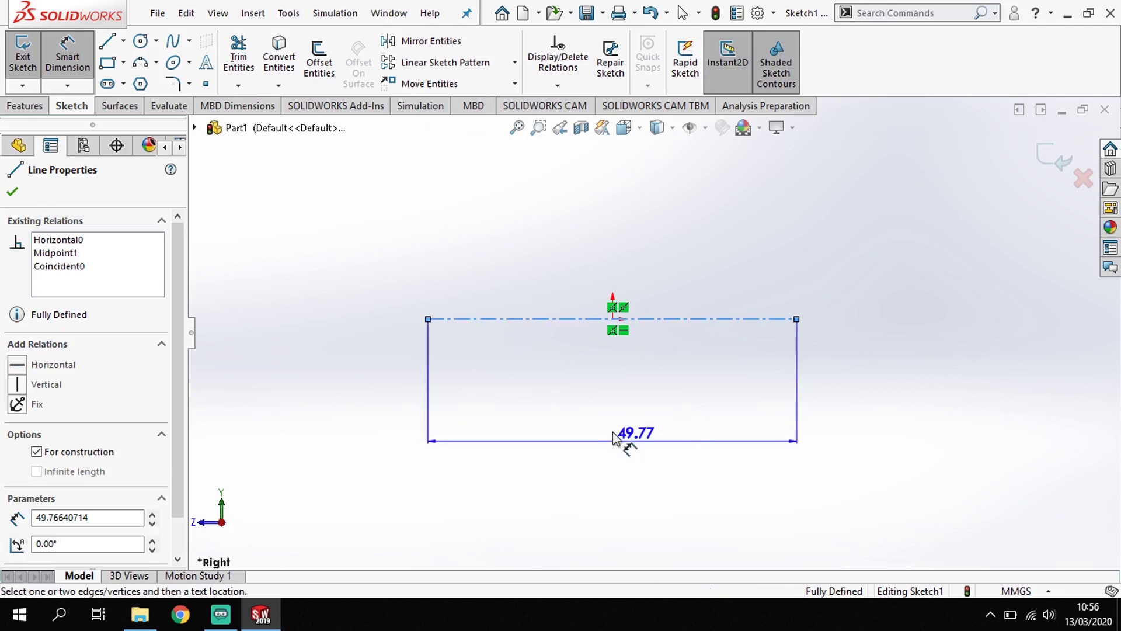
pyautogui.click(626, 417)
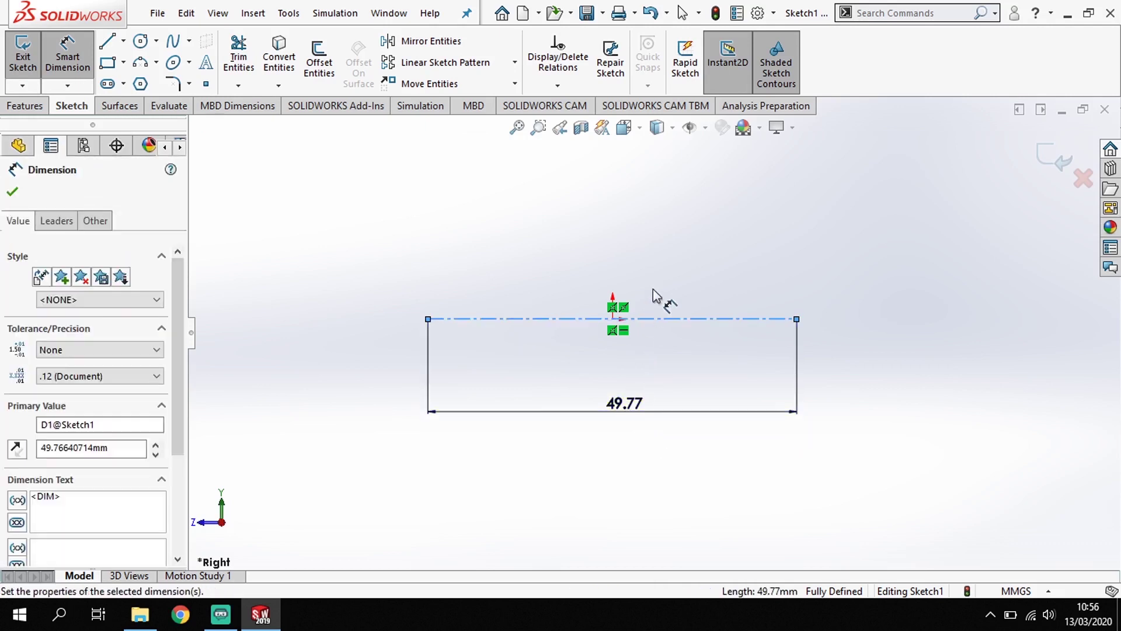
pyautogui.write('40')
pyautogui.press('Return')
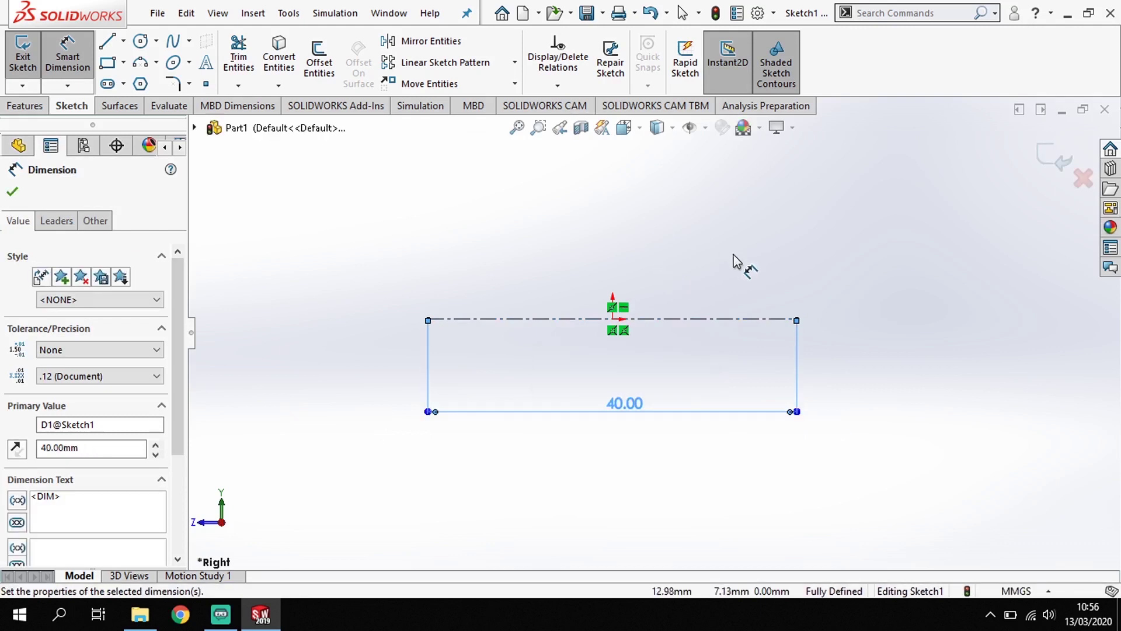
pyautogui.press('z')
pyautogui.scroll(-1, 735, 252)
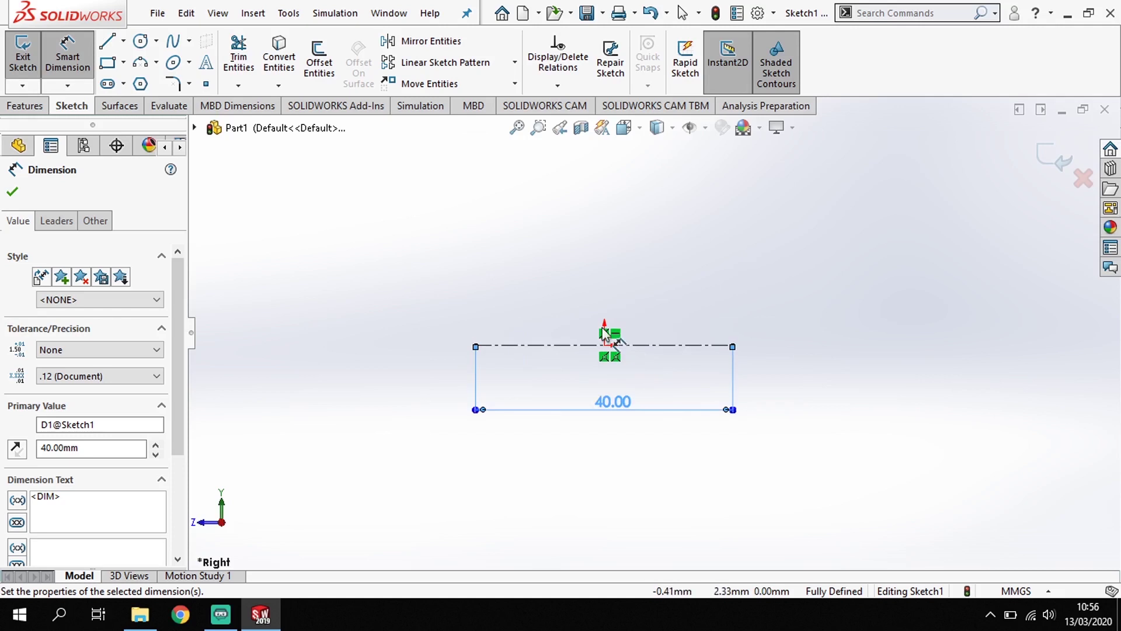
# Draw a vertical centerline about 26 mm long upward from the origin
pyautogui.click(123, 42)
pyautogui.click(138, 82)
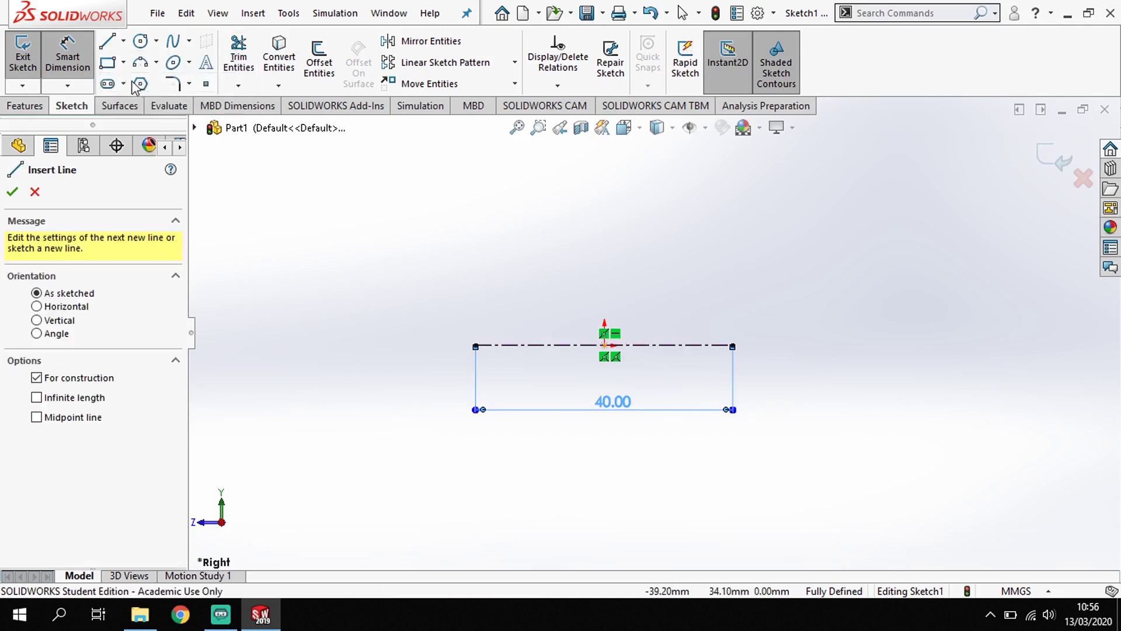
pyautogui.click(605, 345)
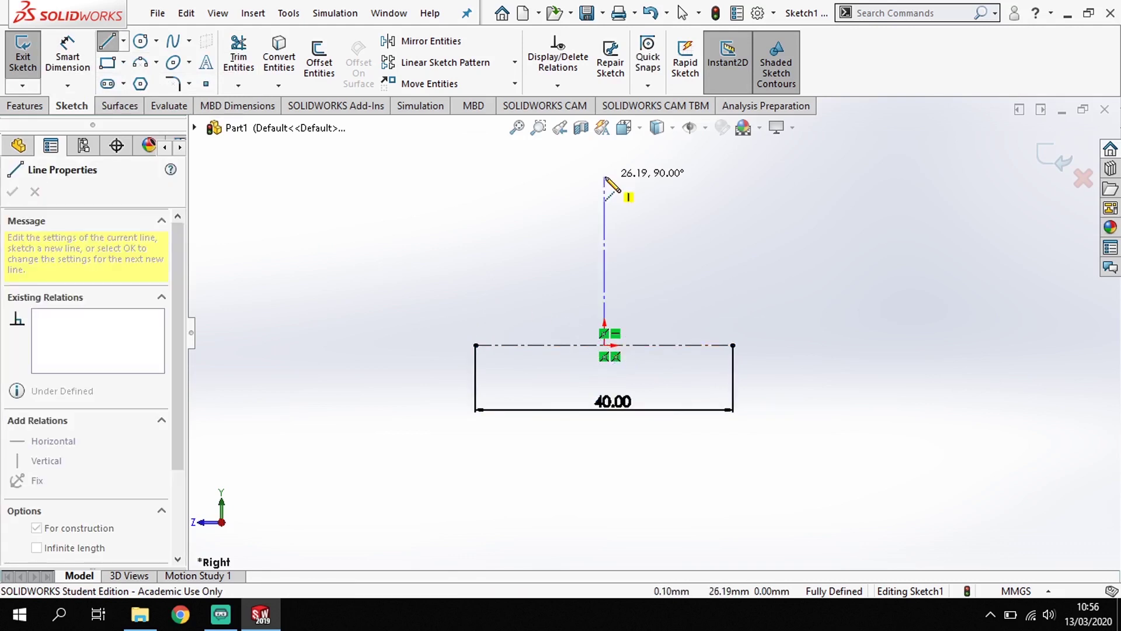
pyautogui.click(604, 176)
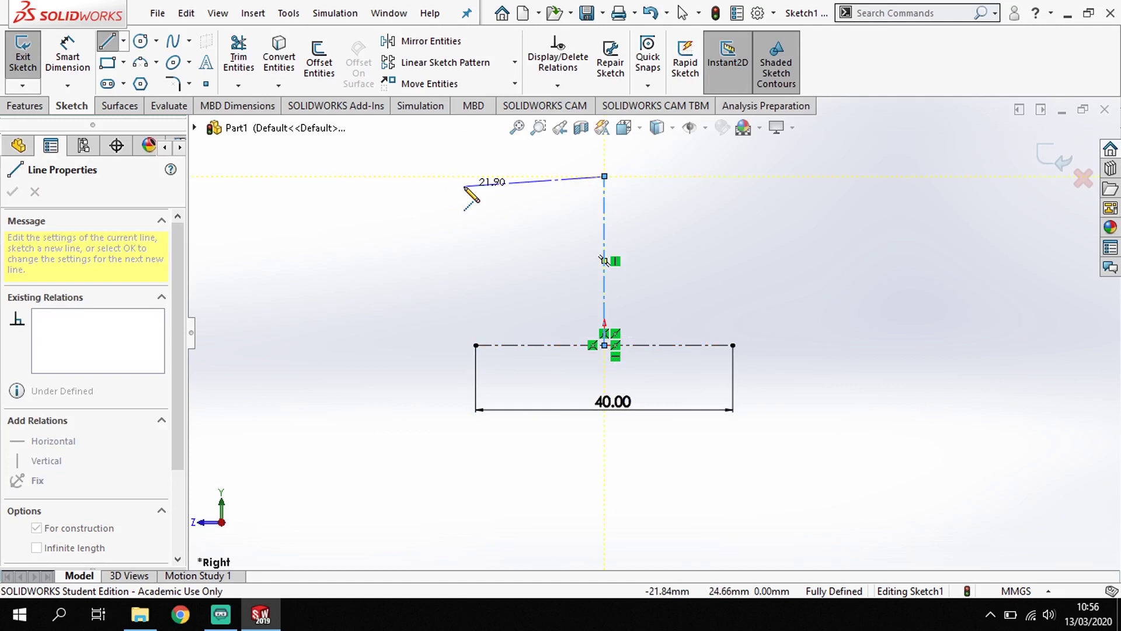
pyautogui.press('Escape')
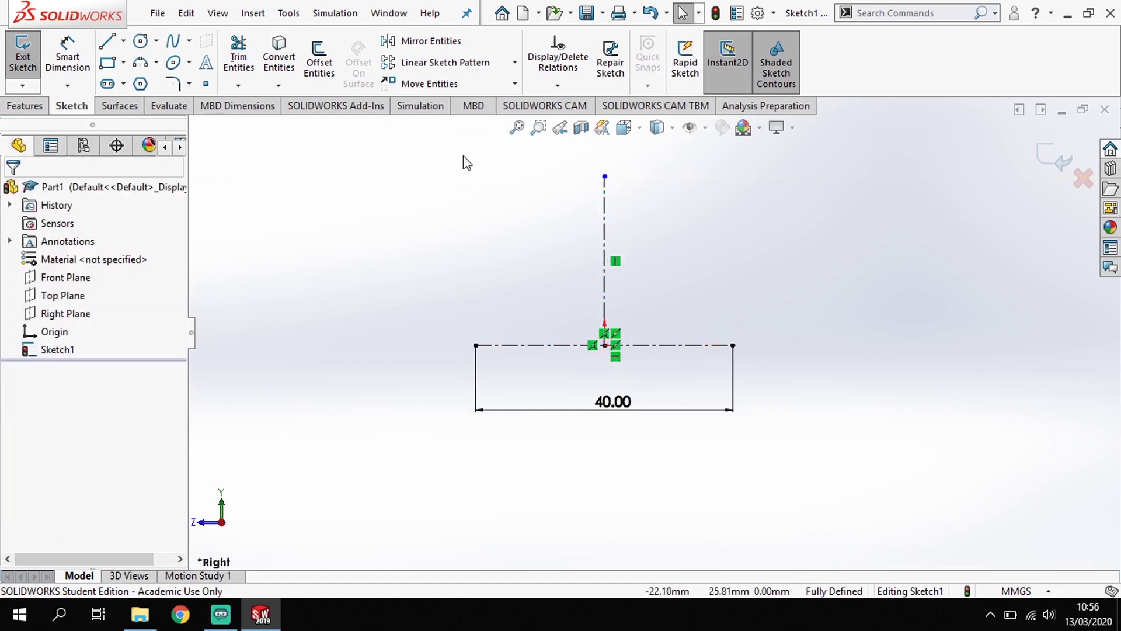
# Dimension the vertical centerline's length as 49 mm
pyautogui.click(70, 59)
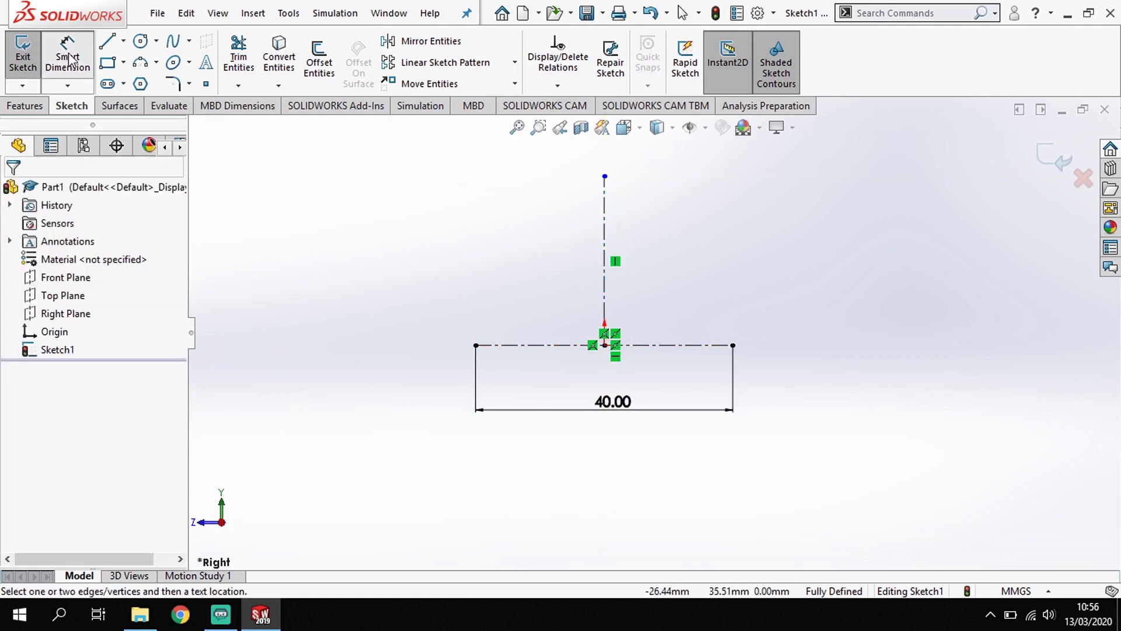
pyautogui.click(605, 238)
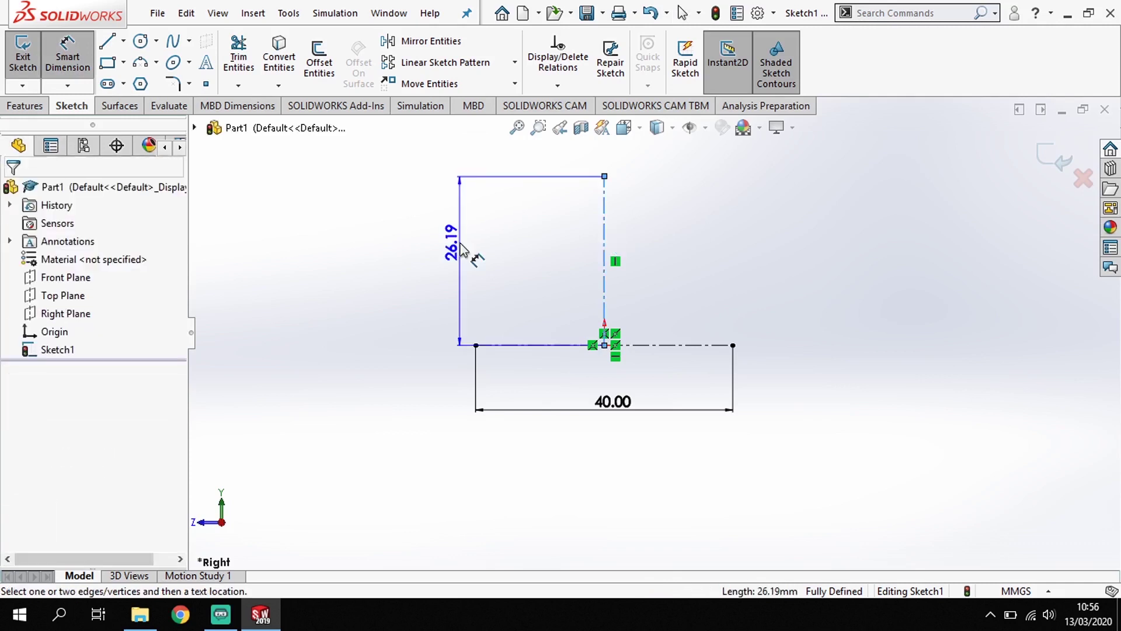
pyautogui.click(461, 248)
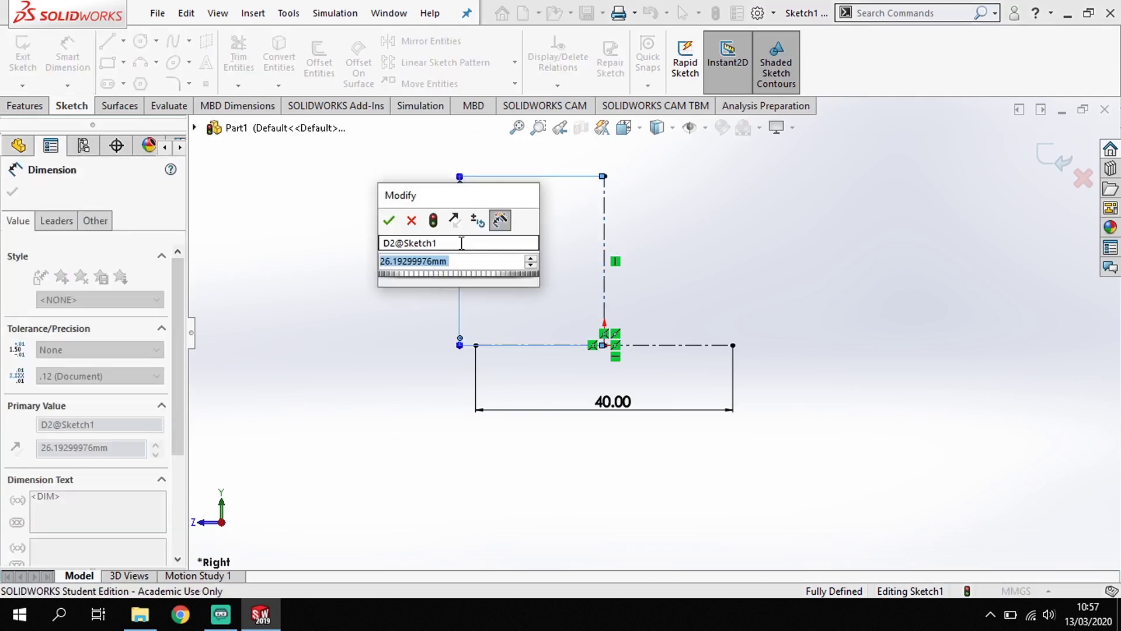
pyautogui.write('49')
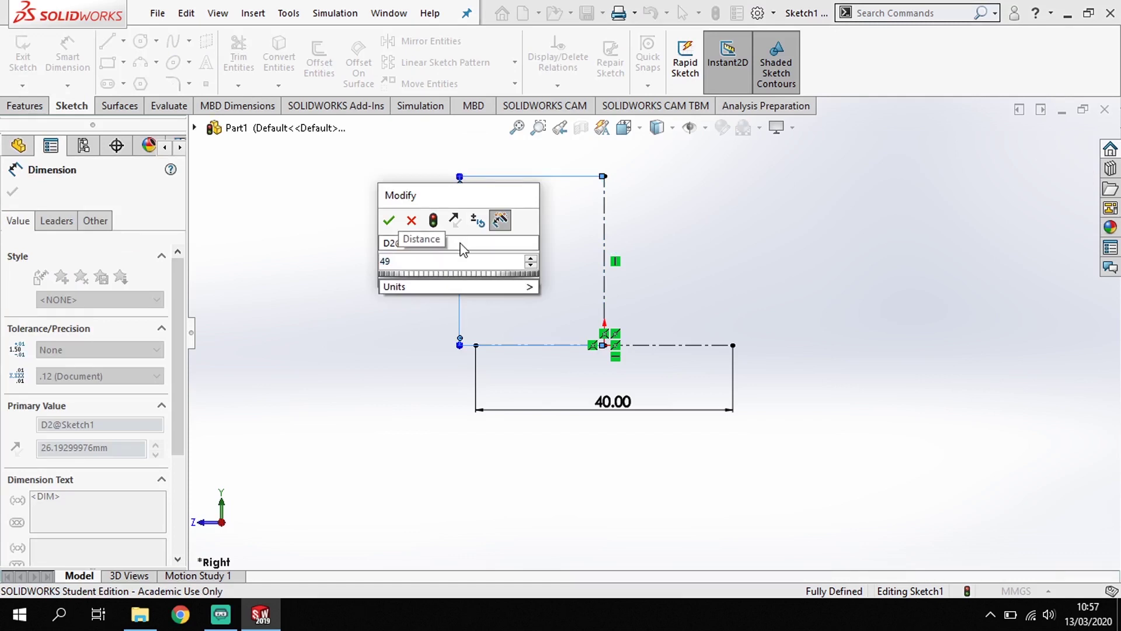
pyautogui.press('Return')
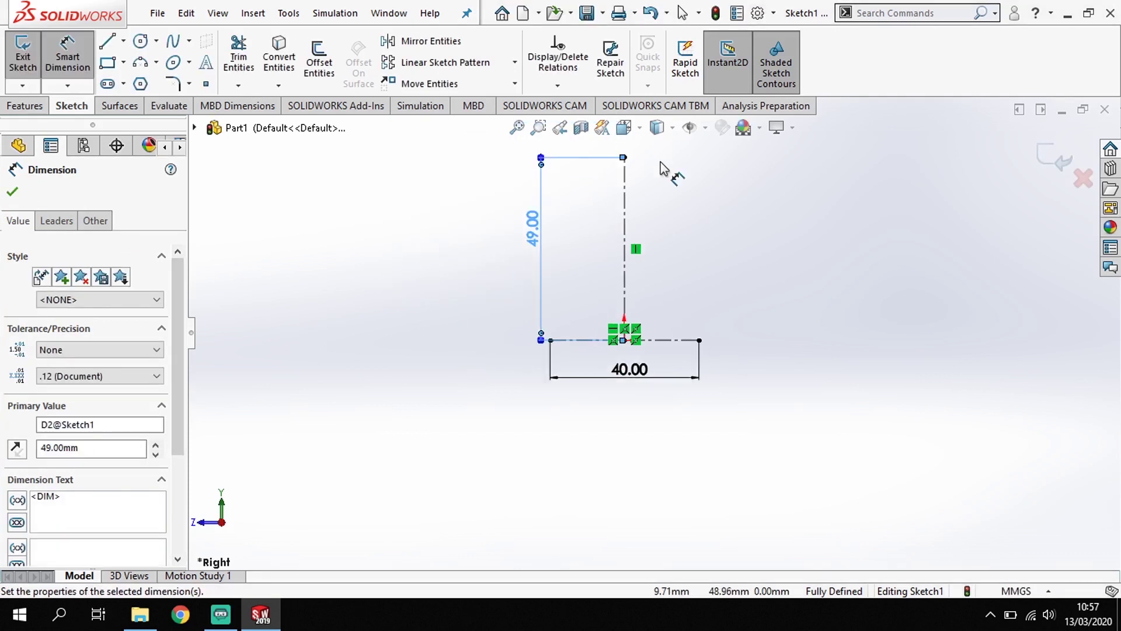
pyautogui.press('f')
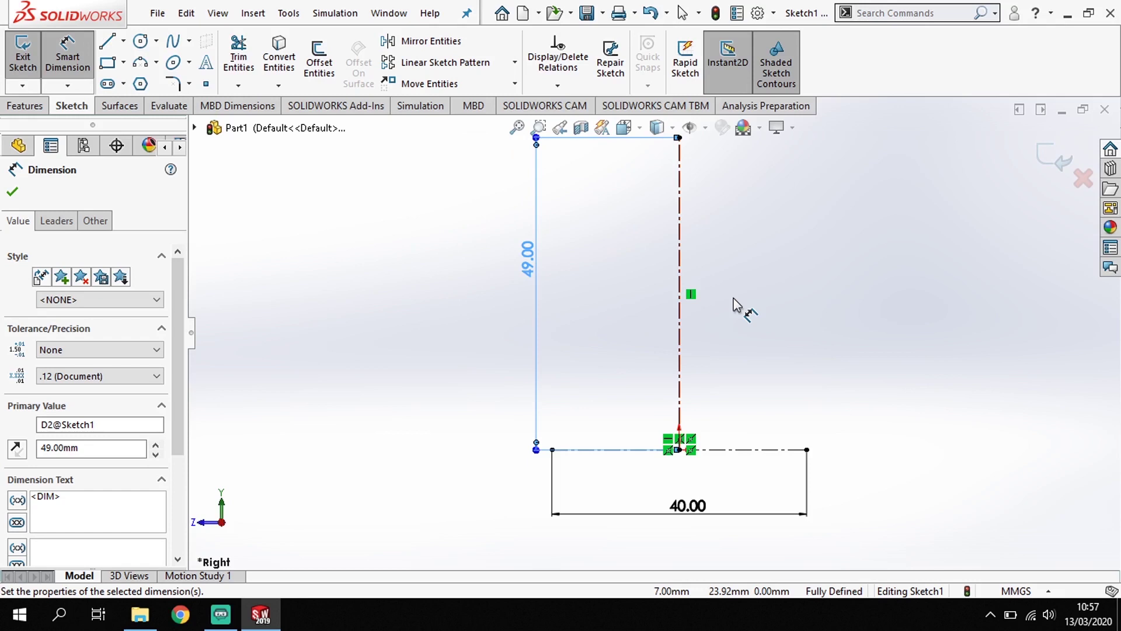
# Sketch the lower profile from the vertical centerline: a 20 mm horizontal base, a short vertical edge, an inward-sloping line and a vertical stem
pyautogui.press('l')
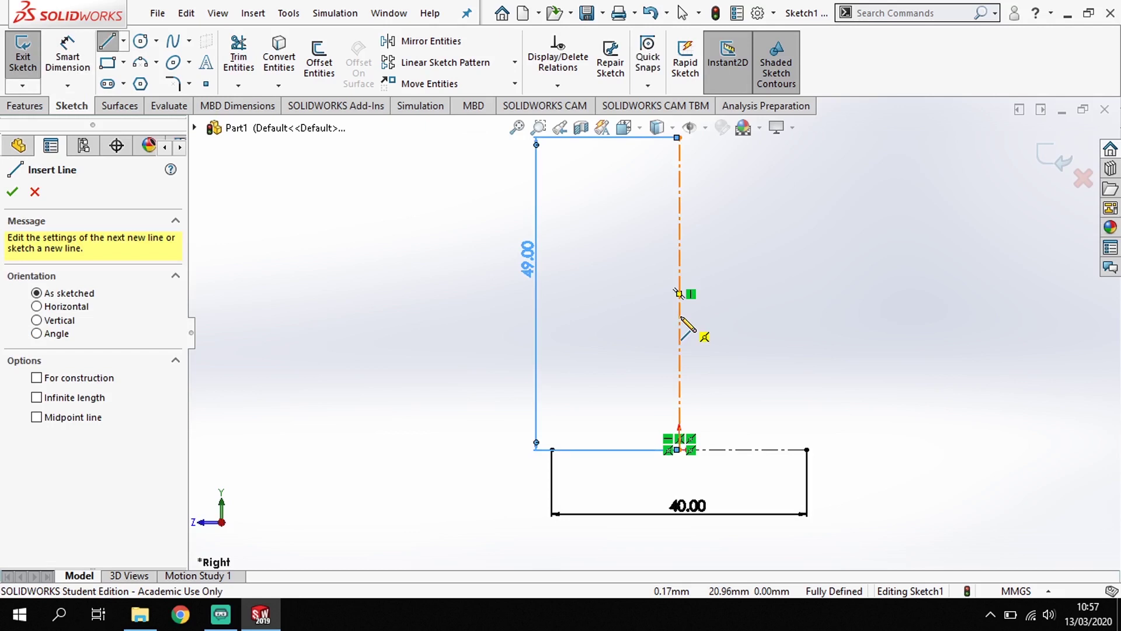
pyautogui.click(680, 316)
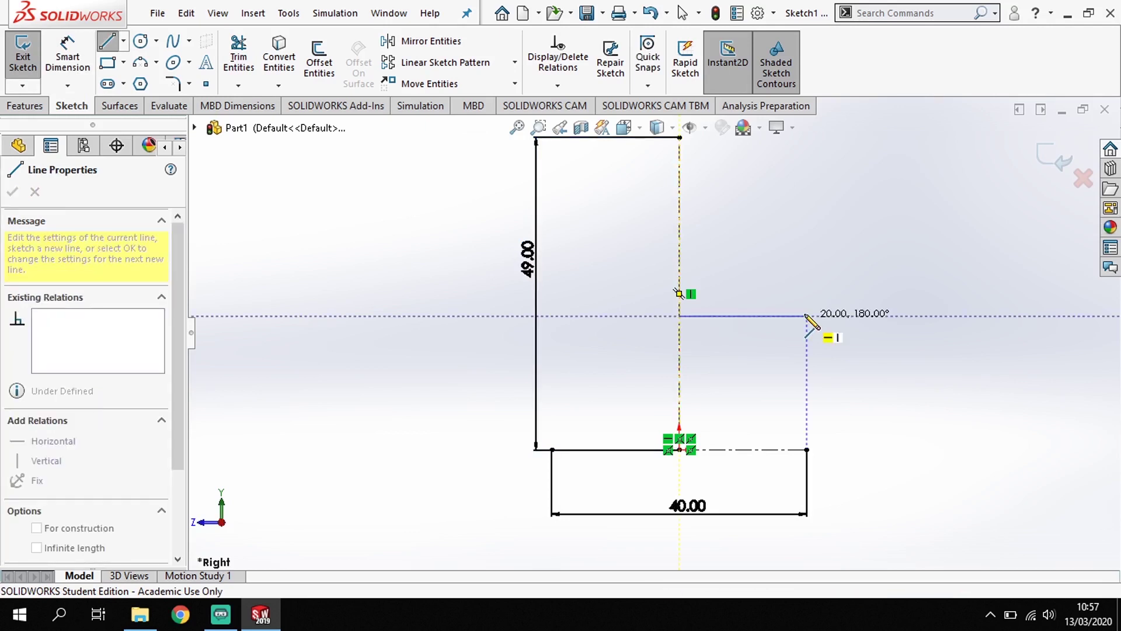
pyautogui.click(806, 316)
pyautogui.click(807, 293)
pyautogui.click(709, 268)
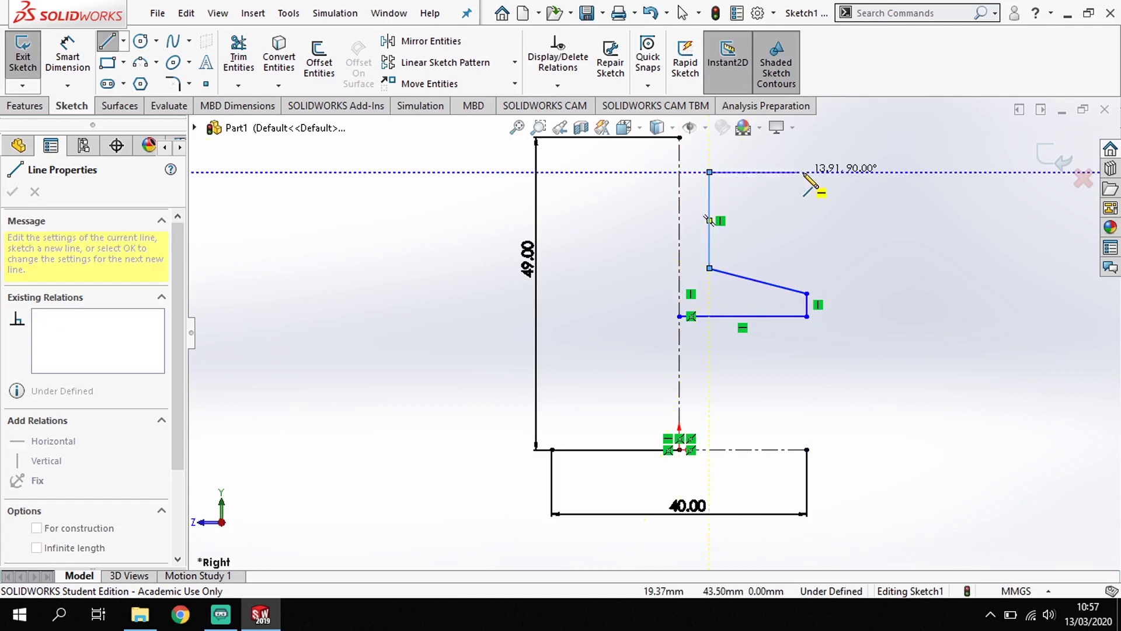
# Continue the profile outward from the stem's top, up about 5.5 mm, and back horizontally to the vertical centerline's upper endpoint
pyautogui.click(785, 172)
pyautogui.keyDown('ctrl'); pyautogui.moveTo(785, 172); pyautogui.dragTo(730, 220, button='middle'); pyautogui.keyUp('ctrl')
pyautogui.scroll(-3, 730, 220)
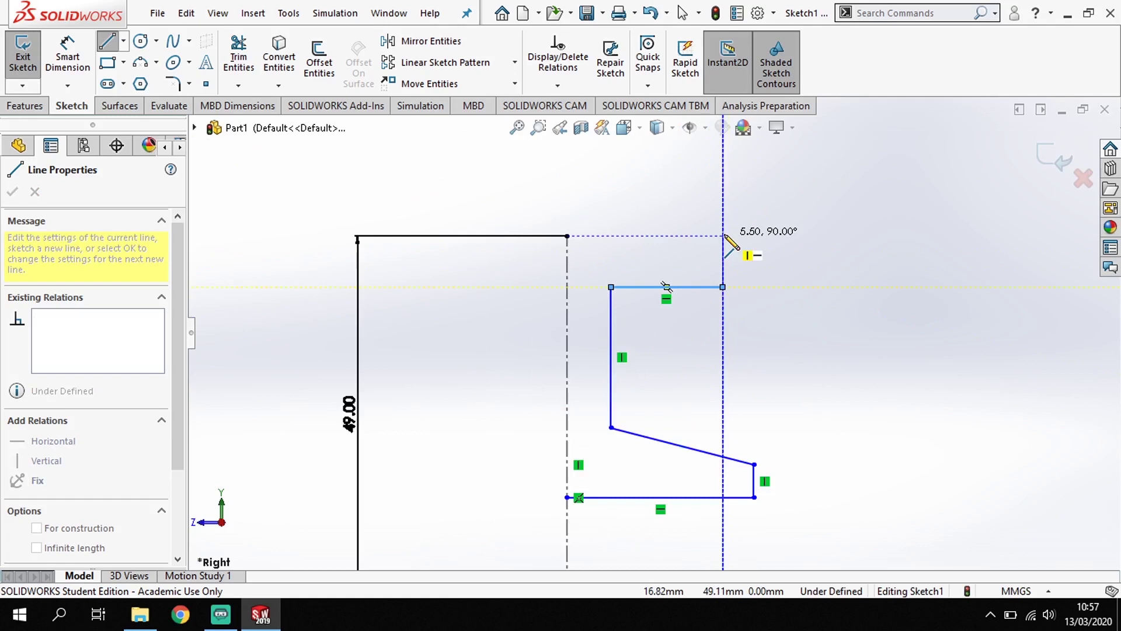
pyautogui.click(724, 236)
pyautogui.click(566, 236)
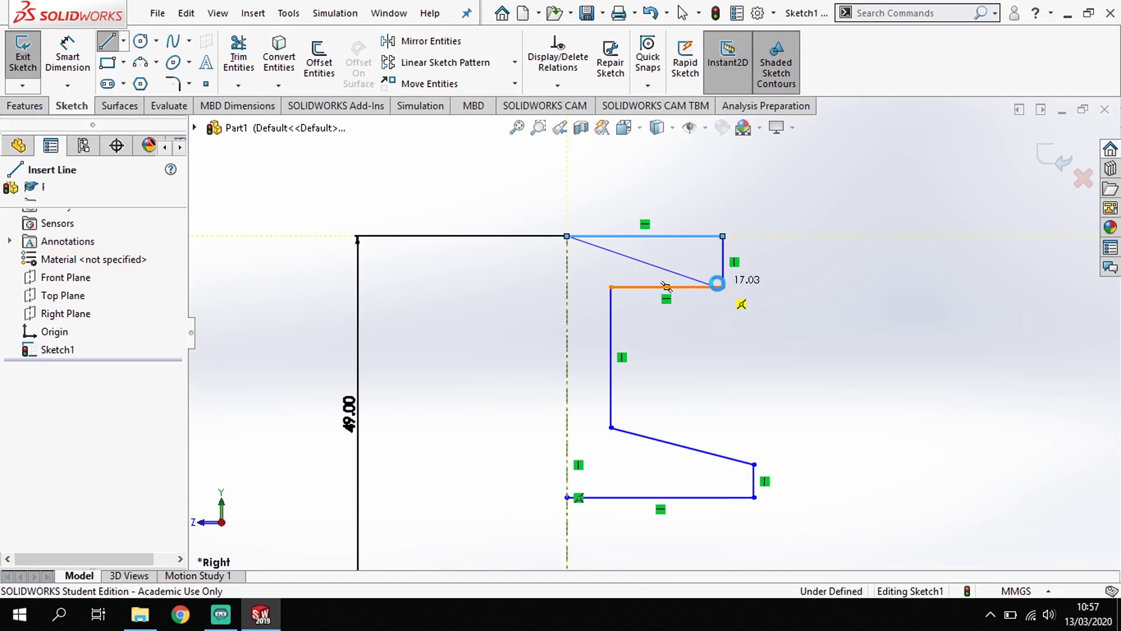
pyautogui.press('Escape')
pyautogui.press('f')
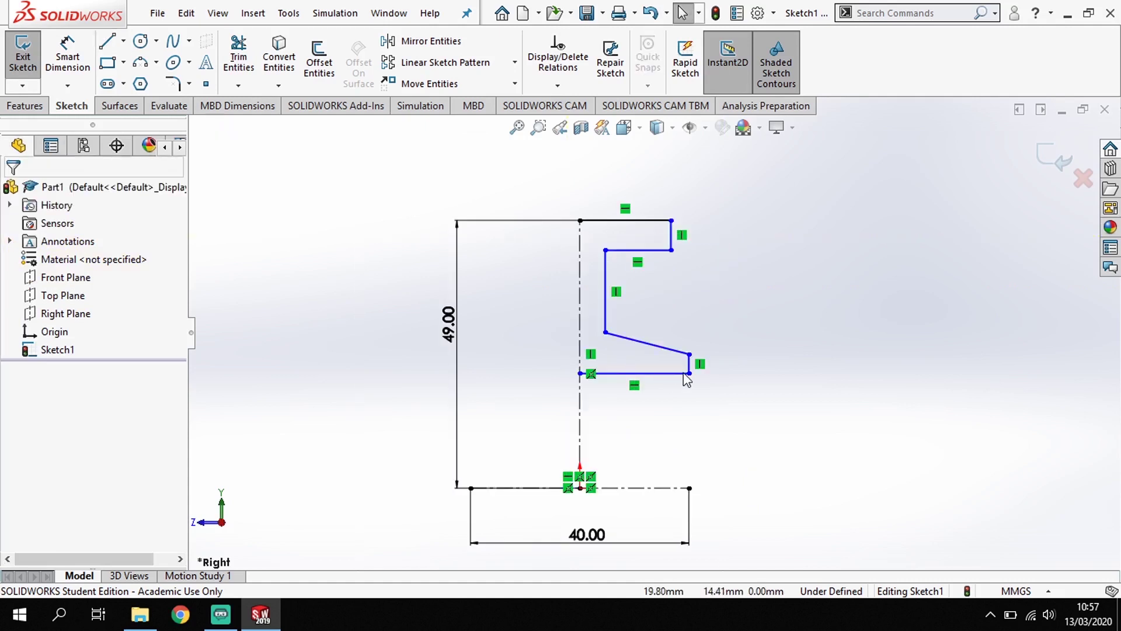
# Add a vertical relation between the profile base's outer corner and the horizontal centerline's endpoint below it
pyautogui.scroll(-2, 687, 380)
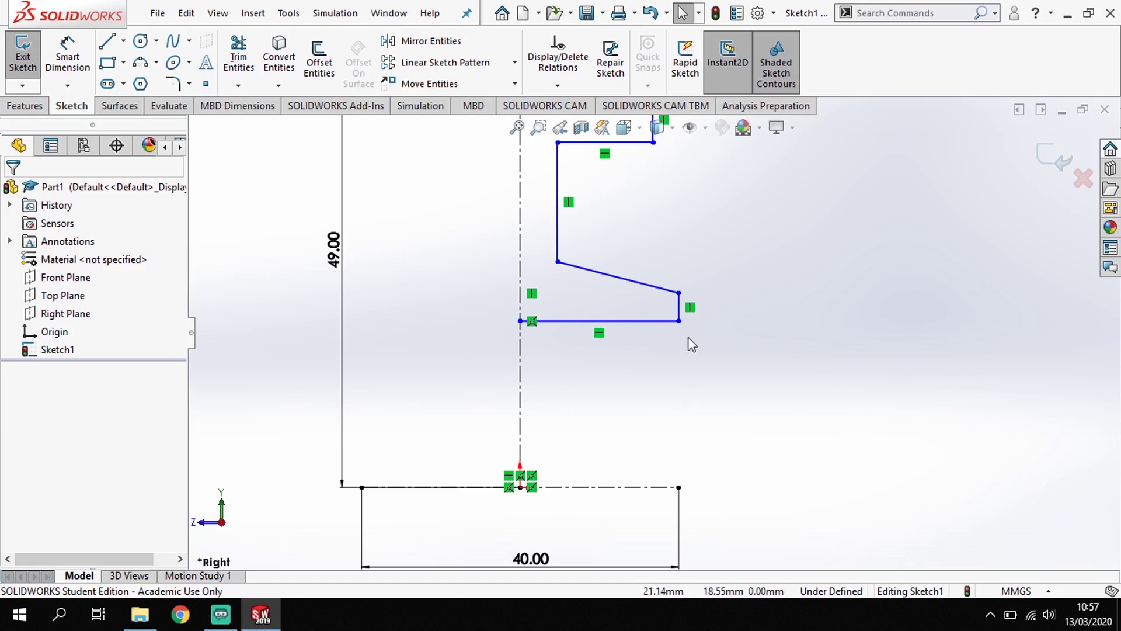
pyautogui.click(678, 320)
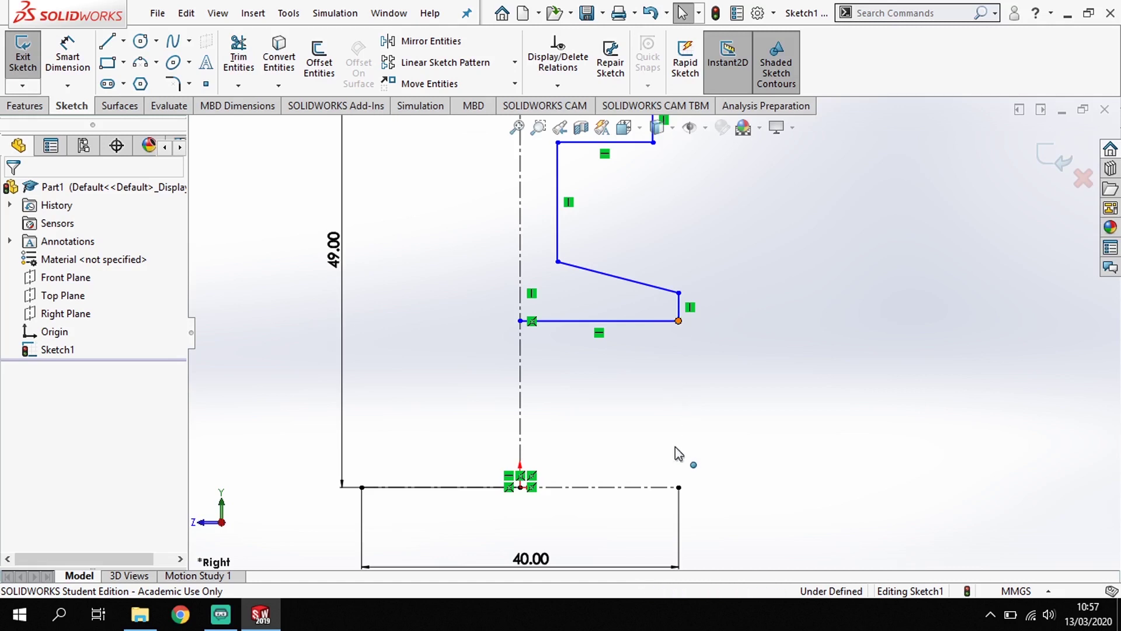
pyautogui.keyDown('ctrl'); pyautogui.click(679, 488); pyautogui.keyUp('ctrl')
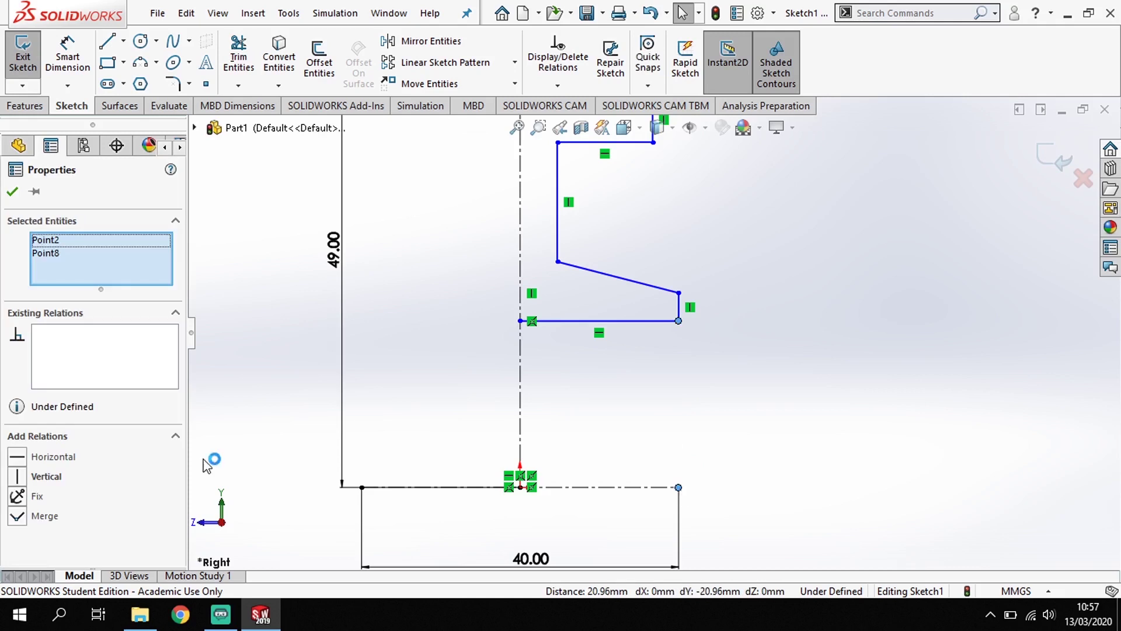
pyautogui.click(19, 478)
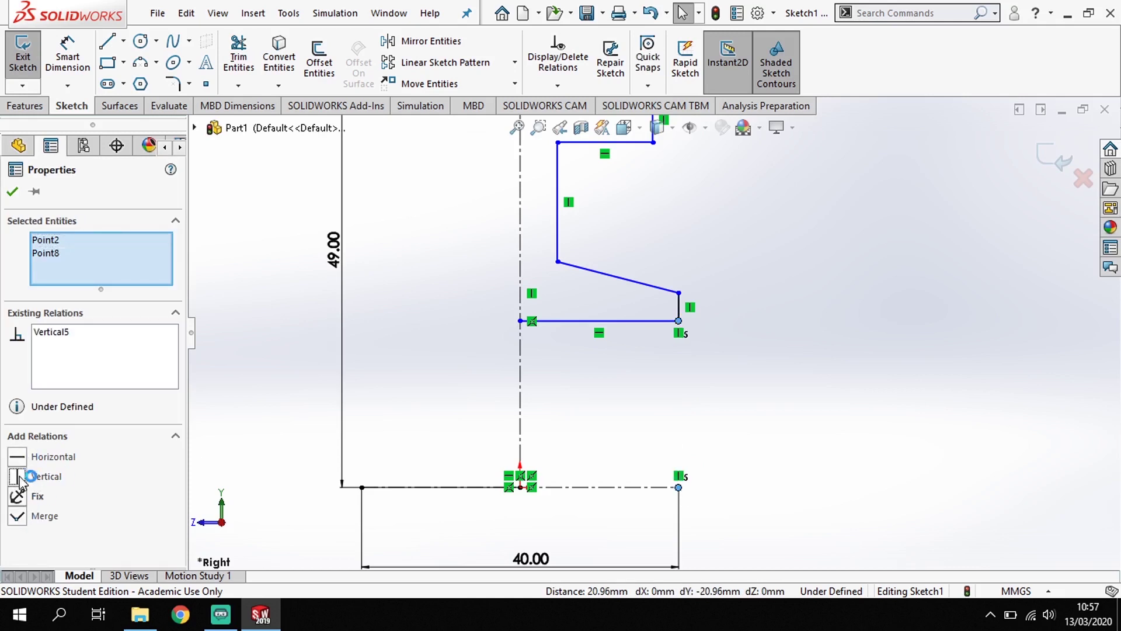
pyautogui.click(680, 415)
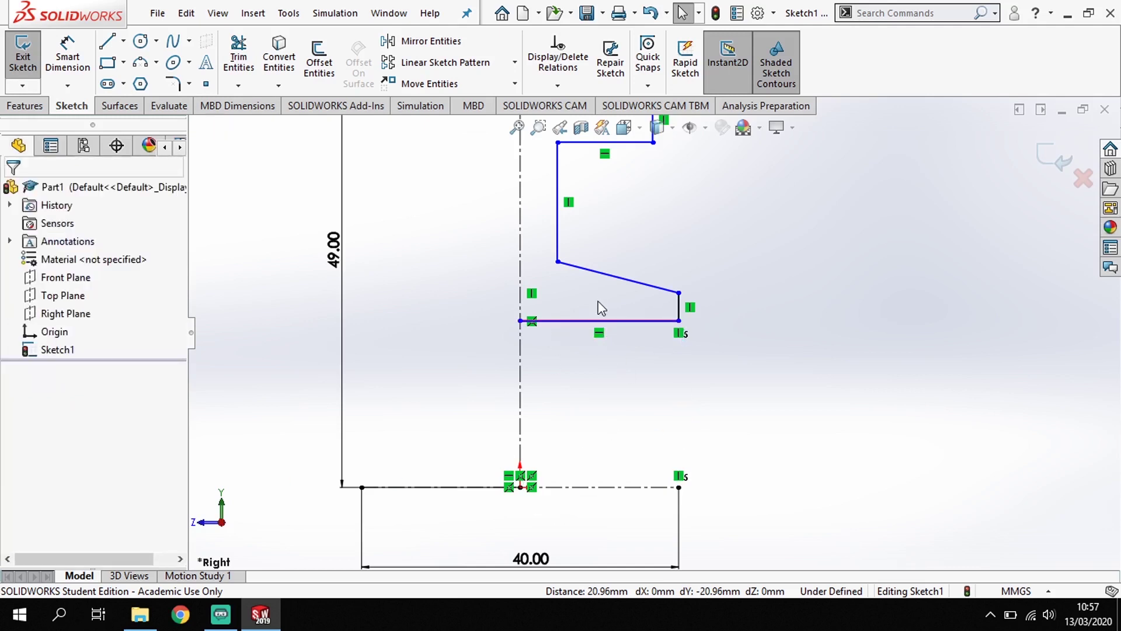
# Dimension the distance between the profile's horizontal base and the horizontal centerline as 24 mm
pyautogui.click(68, 59)
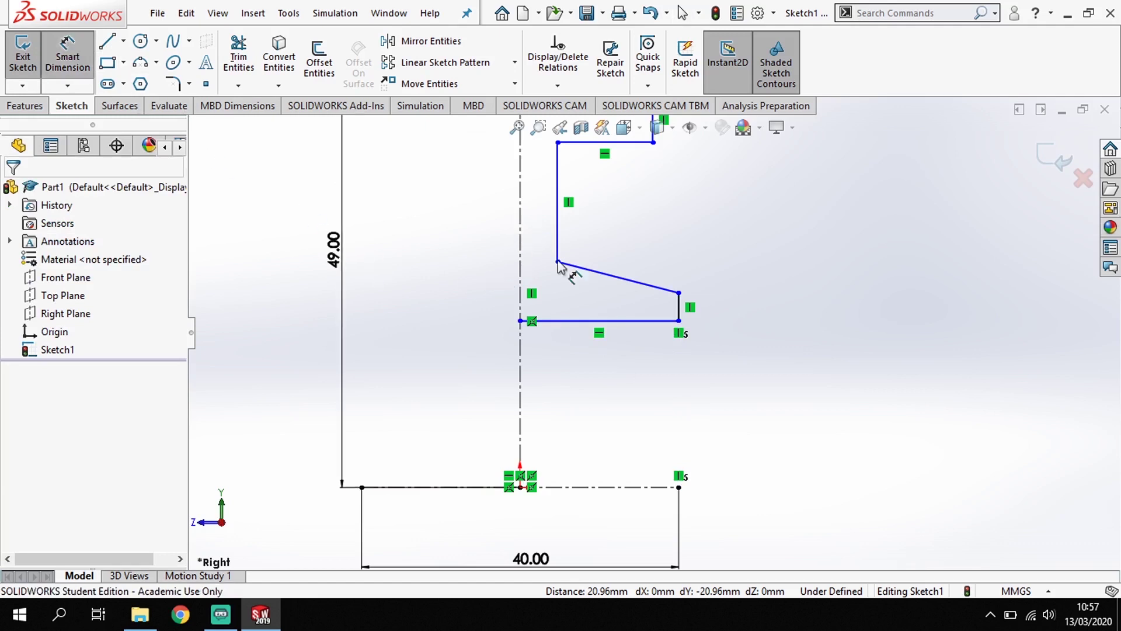
pyautogui.click(586, 325)
pyautogui.click(592, 486)
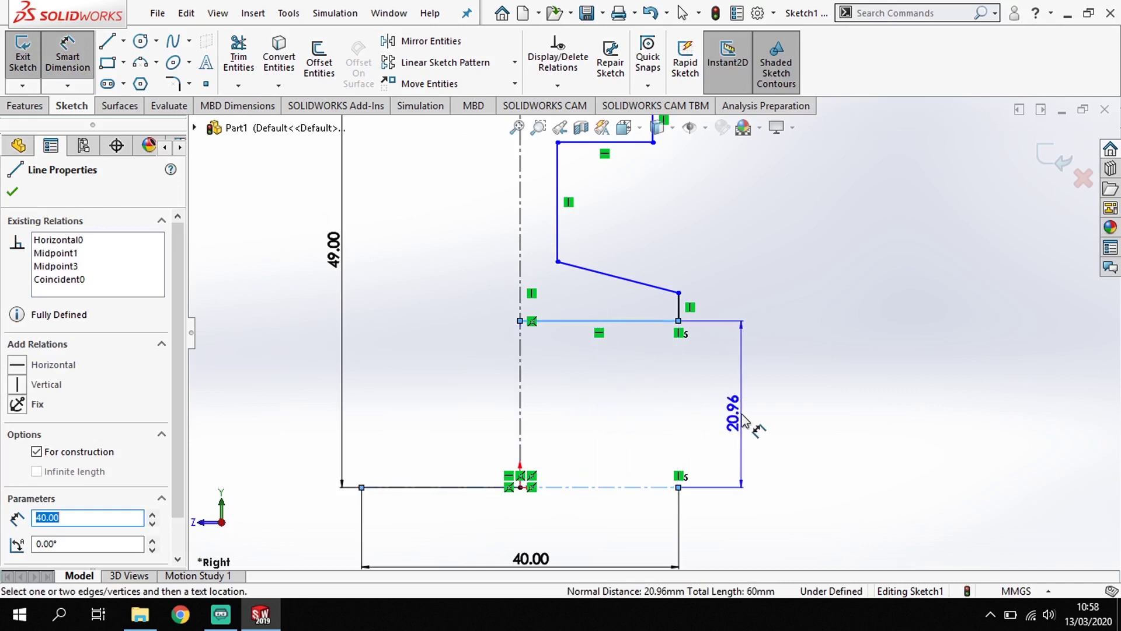
pyautogui.click(744, 417)
pyautogui.write('24')
pyautogui.press('Return')
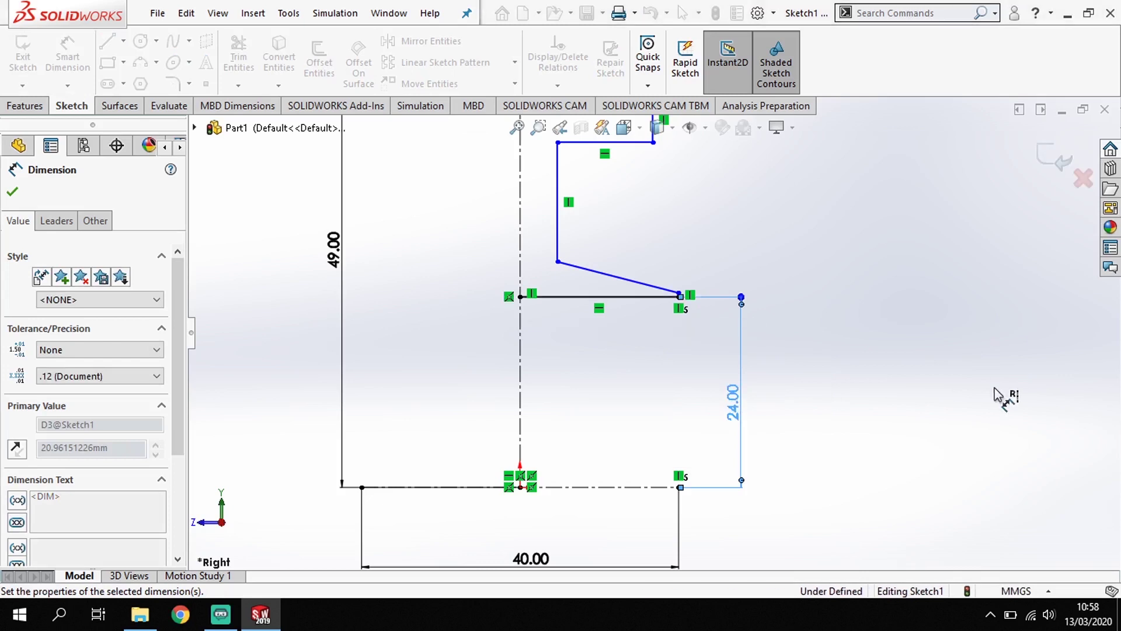
# Dimension the short vertical edge at the base's outer end as 2 mm
pyautogui.scroll(-2, 684, 303)
pyautogui.scroll(-6, 686, 304)
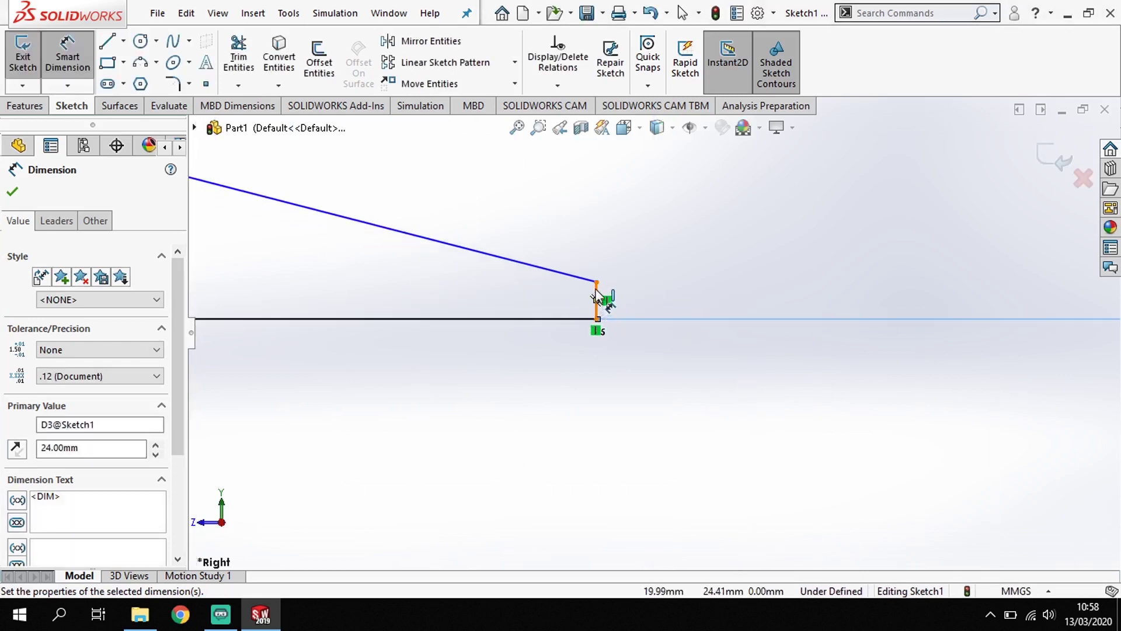
pyautogui.click(596, 300)
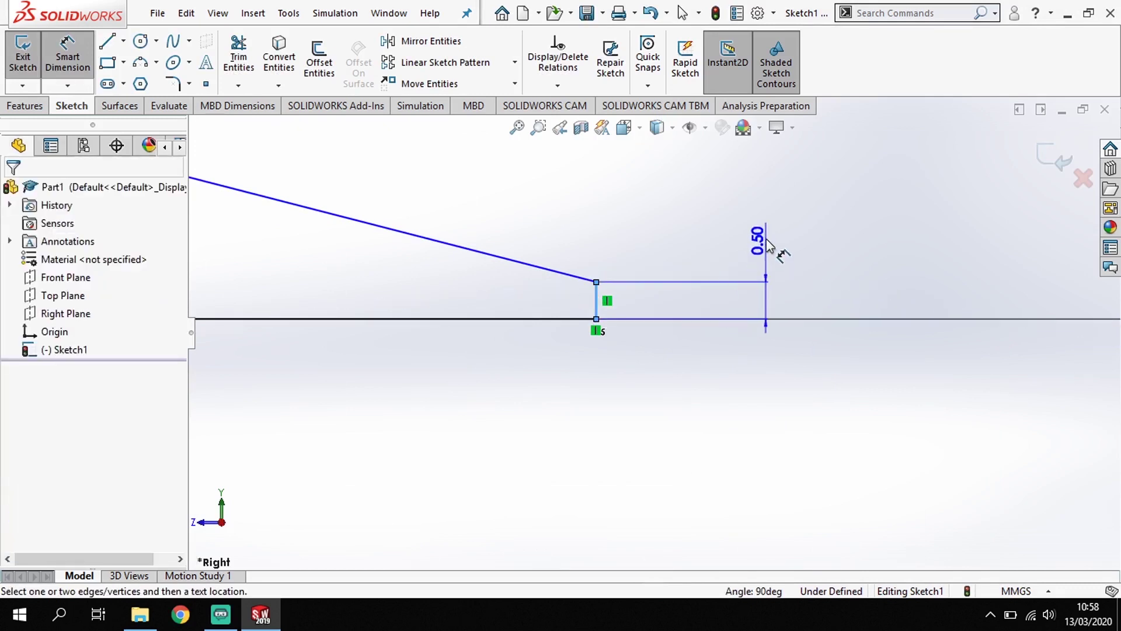
pyautogui.click(766, 244)
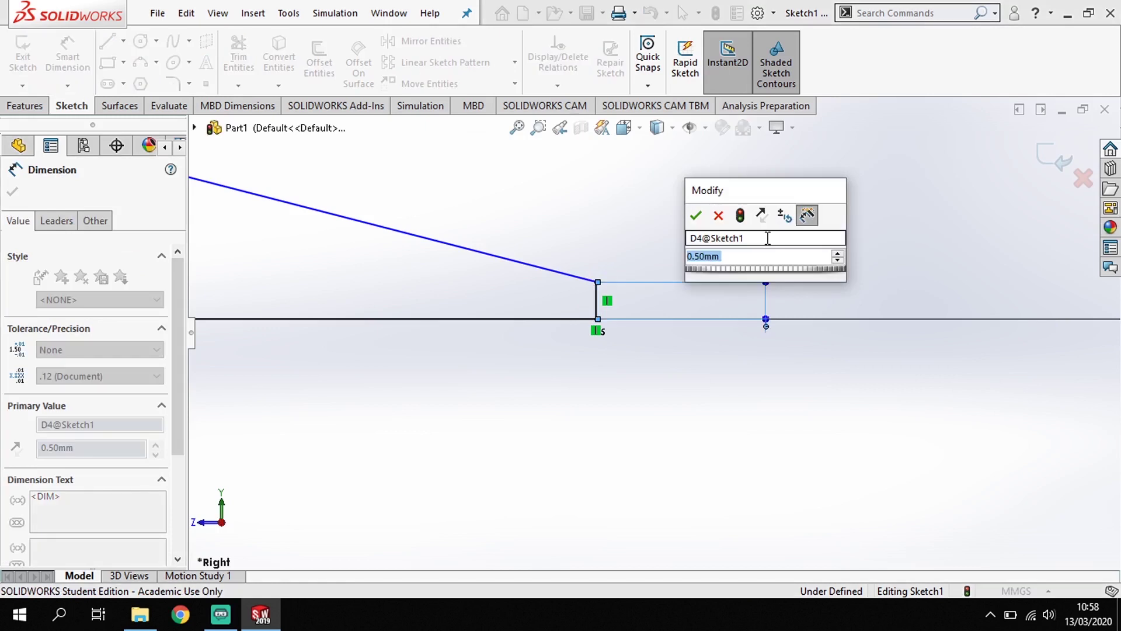
pyautogui.write('2')
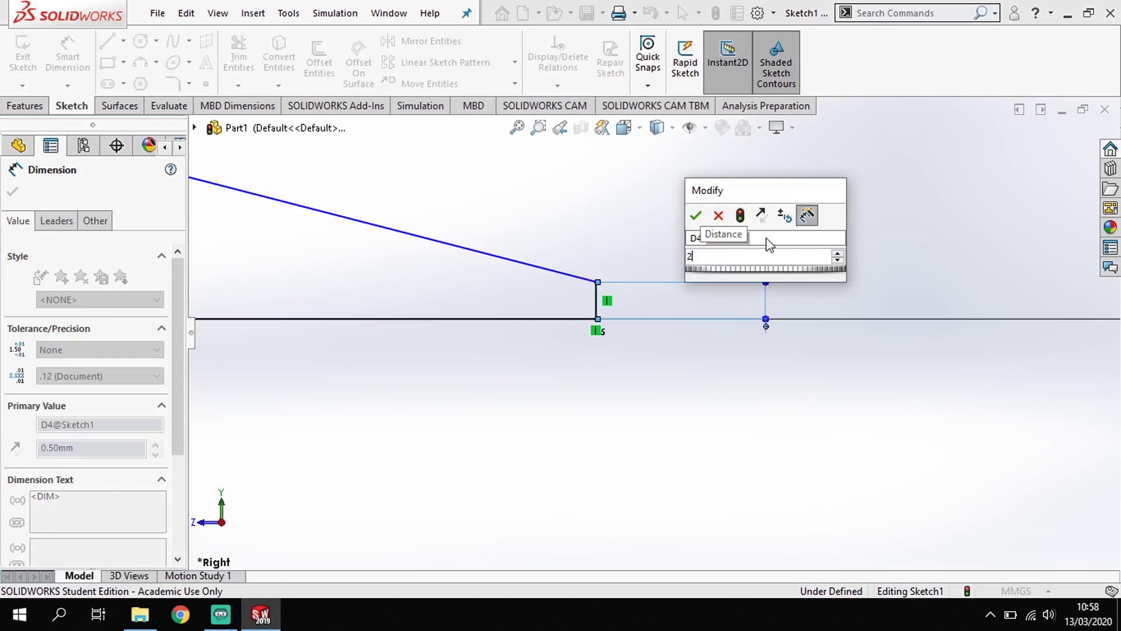
pyautogui.press('Return')
# Dimension the angle between the sloping line and the short vertical edge as 80 degrees
pyautogui.scroll(8, 712, 274)
pyautogui.scroll(-1, 510, 251)
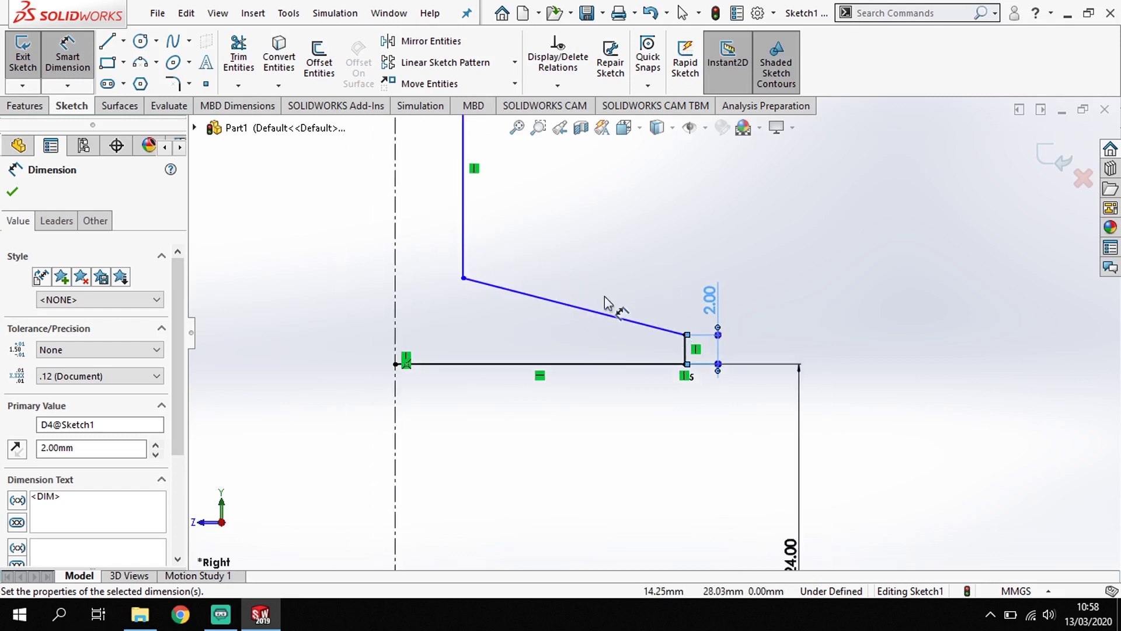
pyautogui.click(645, 324)
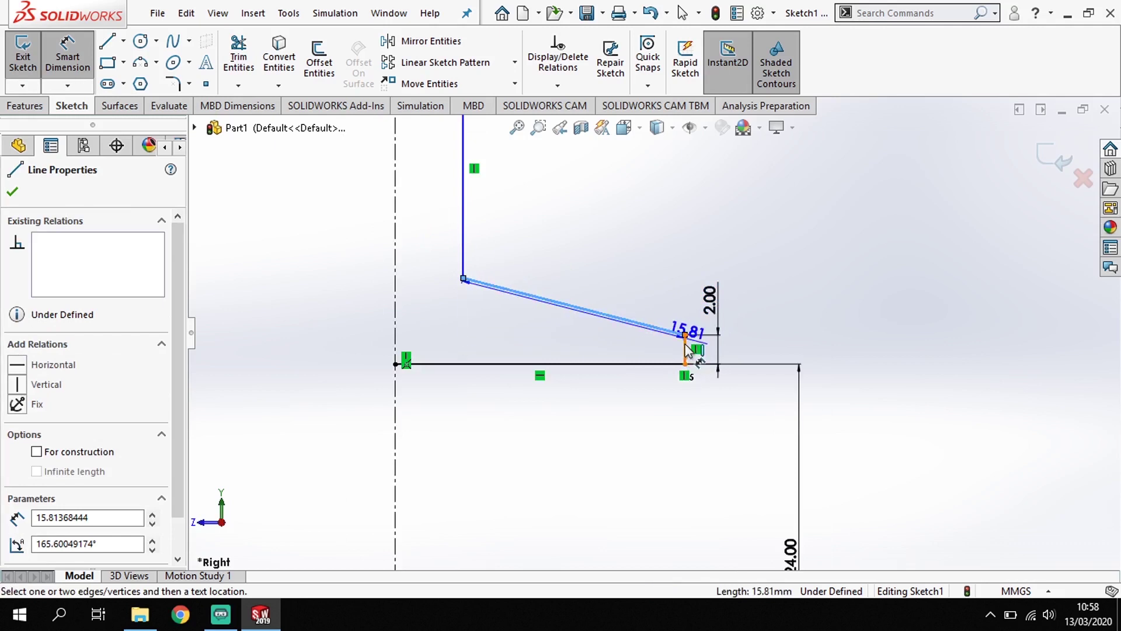
pyautogui.click(685, 346)
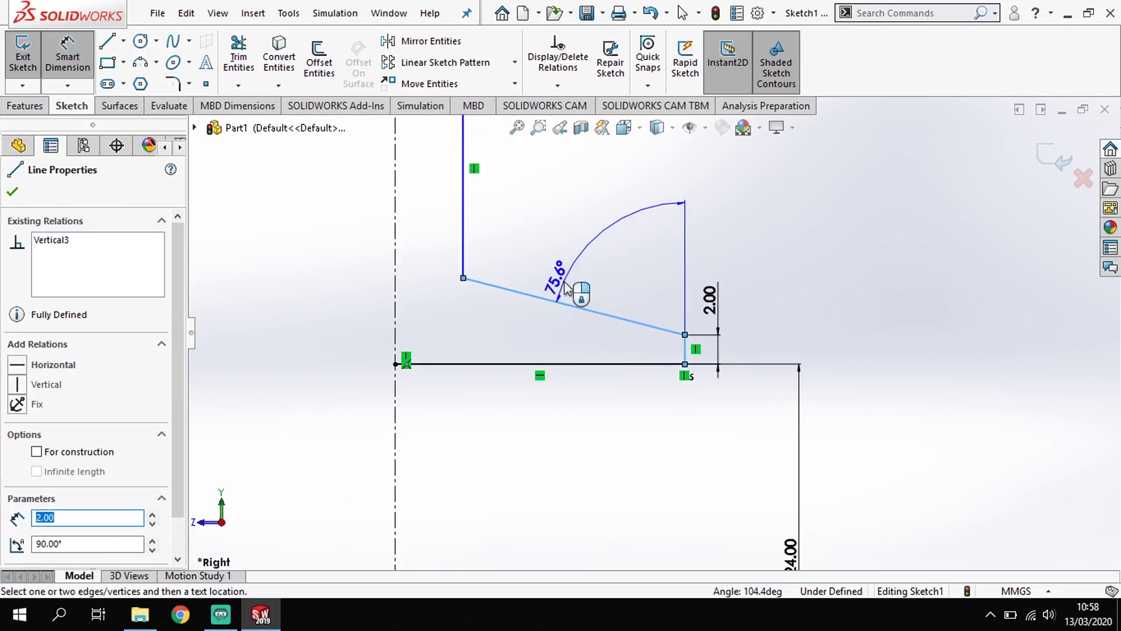
pyautogui.click(564, 282)
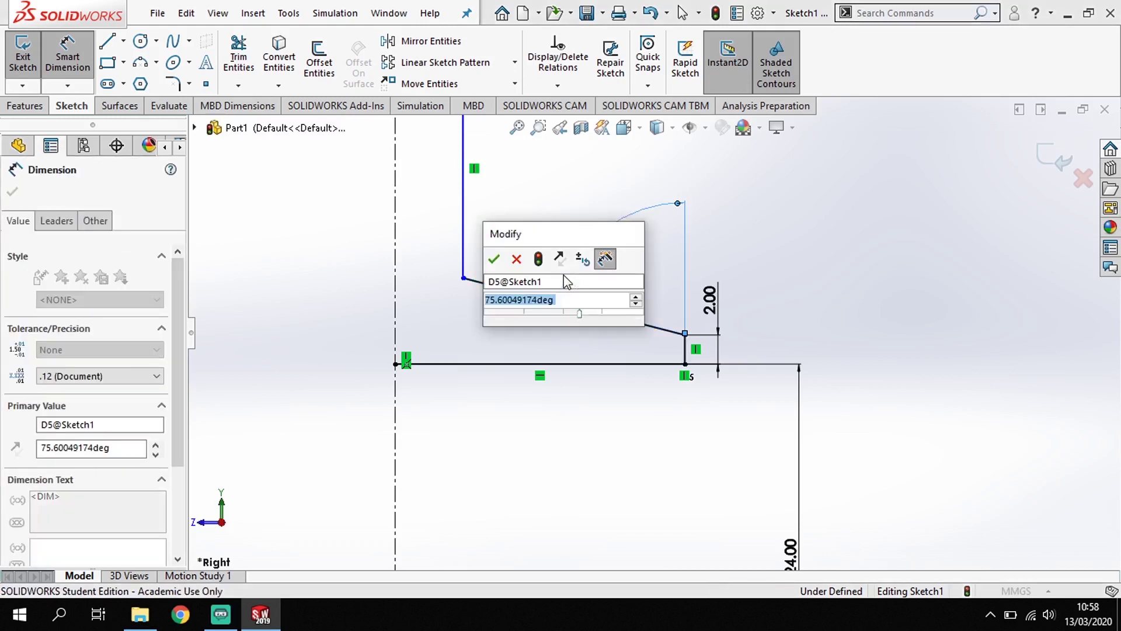
pyautogui.write('80')
pyautogui.press('Return')
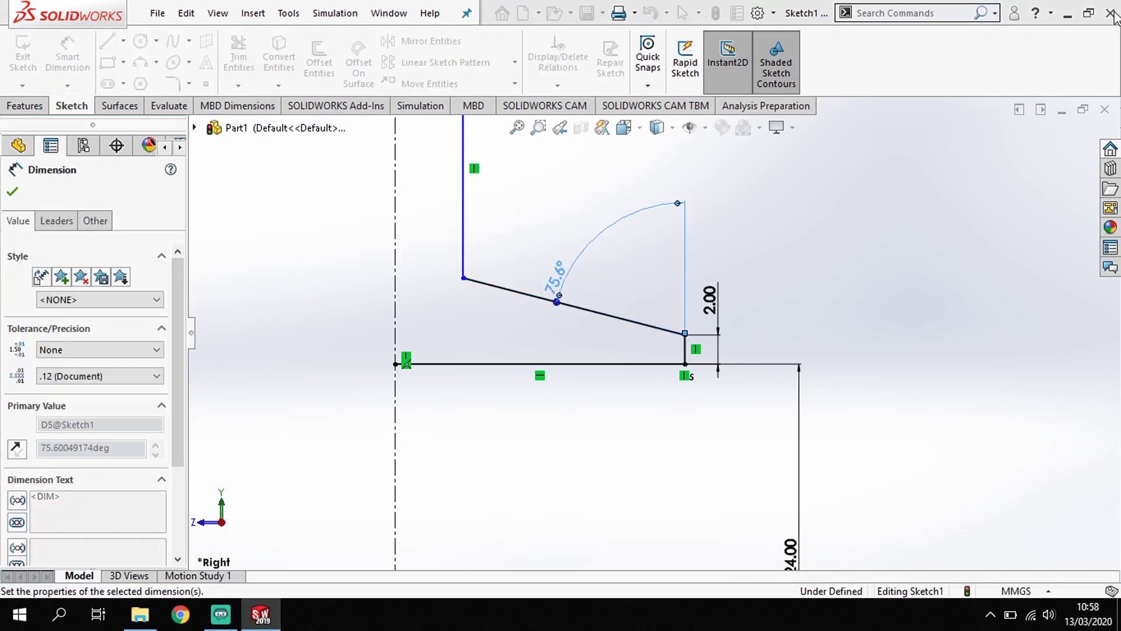
# Add a doubled-distance dimension of 5 mm from the vertical stem across the vertical centerline
pyautogui.scroll(-3, 514, 301)
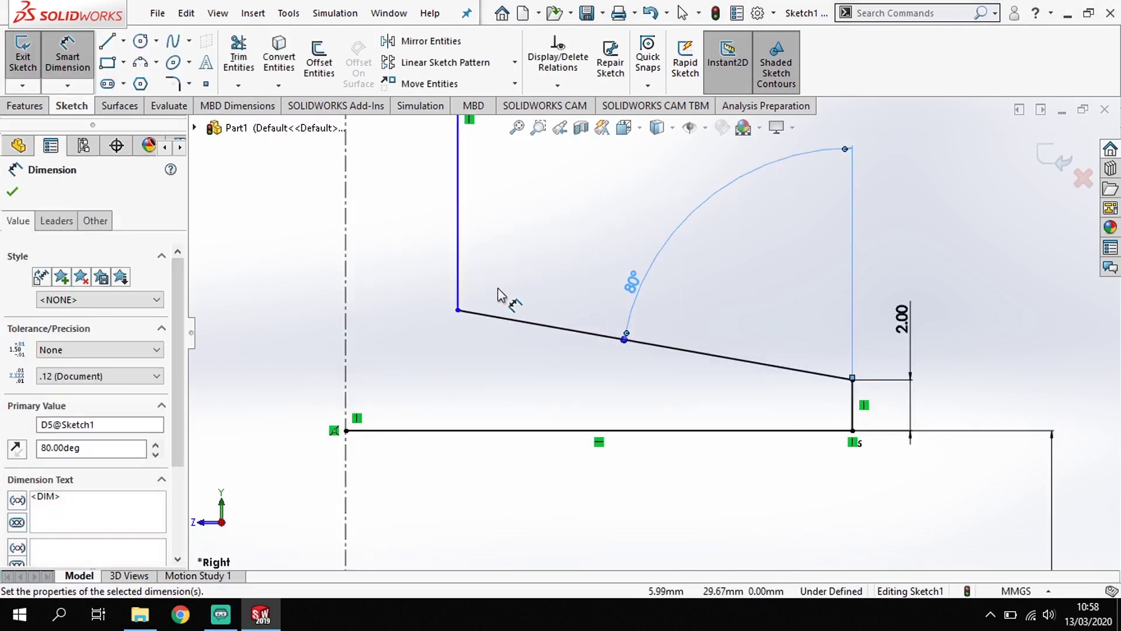
pyautogui.scroll(3, 514, 263)
pyautogui.scroll(3, 528, 242)
pyautogui.scroll(-3, 557, 246)
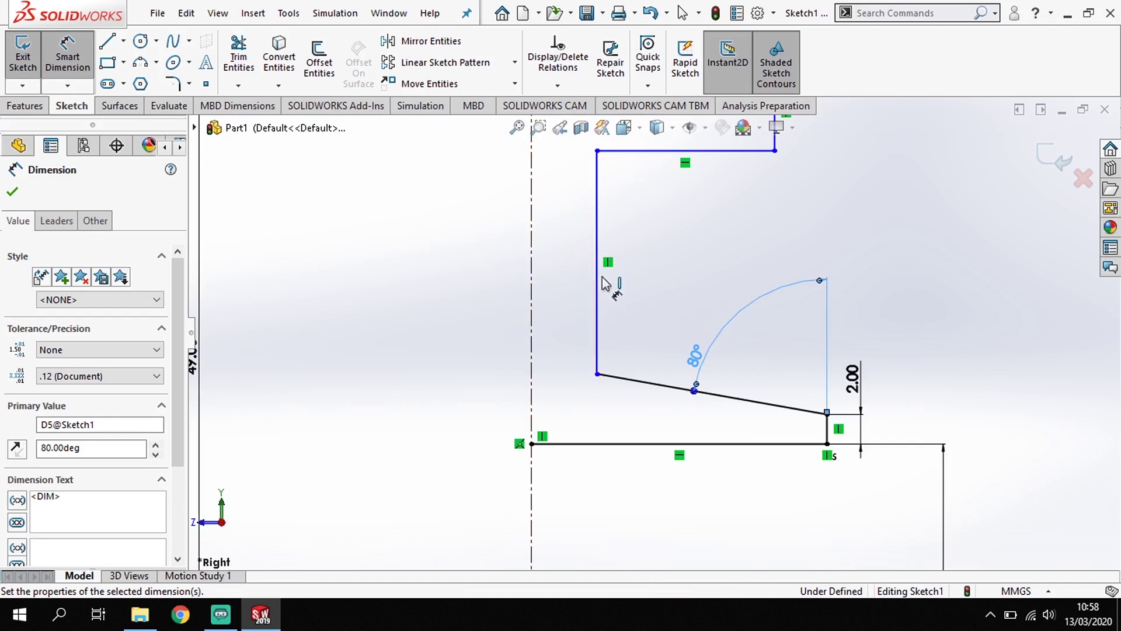
pyautogui.click(597, 244)
pyautogui.click(531, 251)
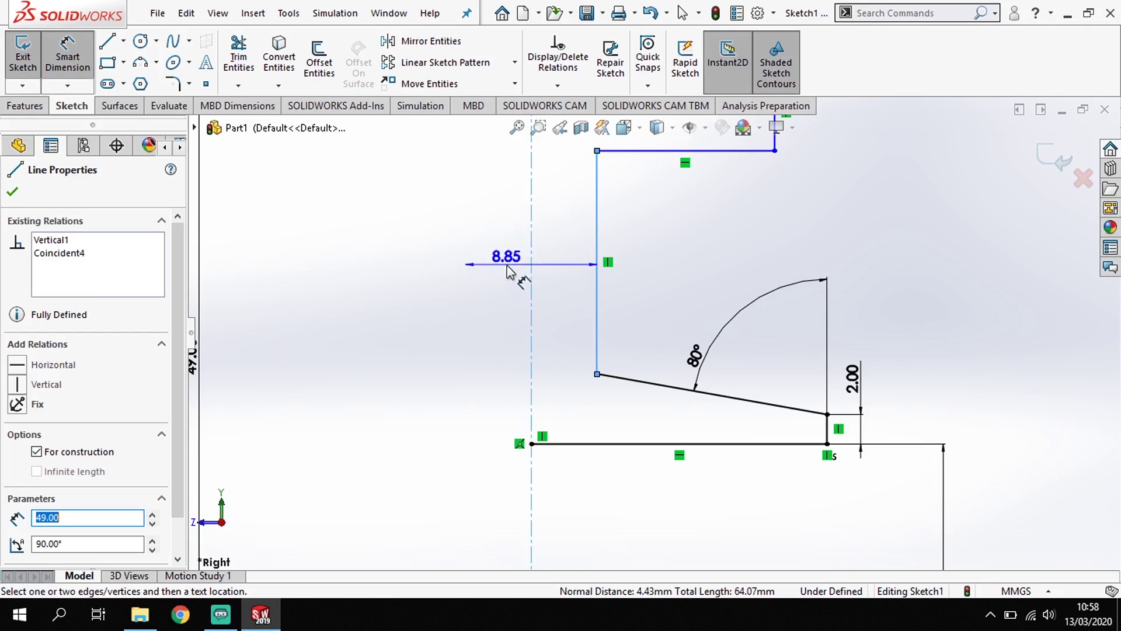
pyautogui.click(506, 265)
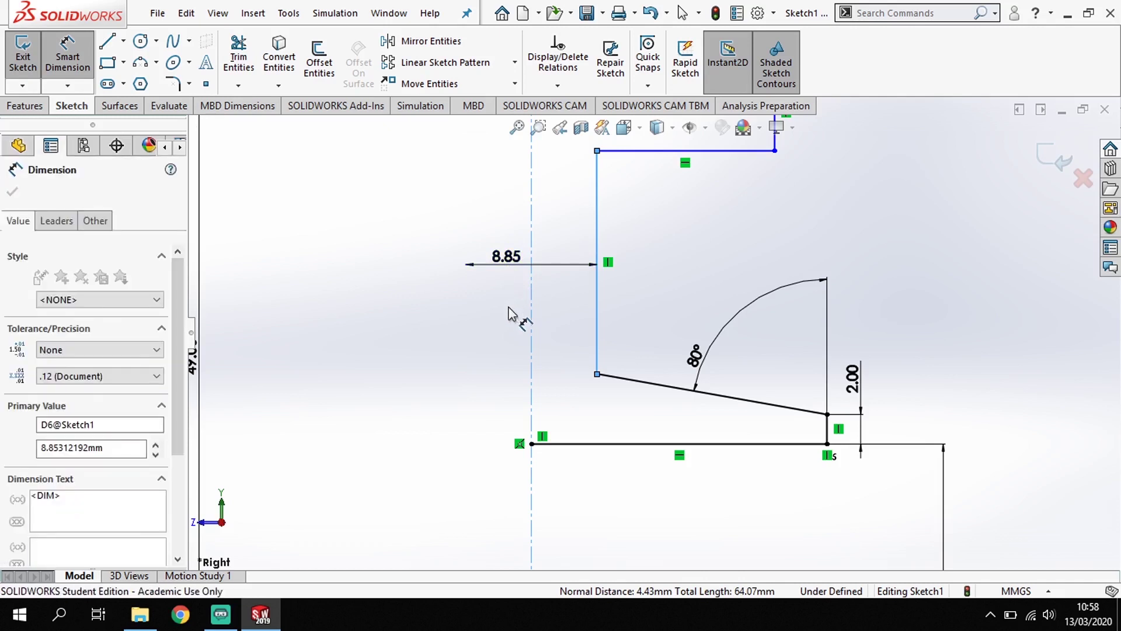
pyautogui.write('5')
pyautogui.press('Return')
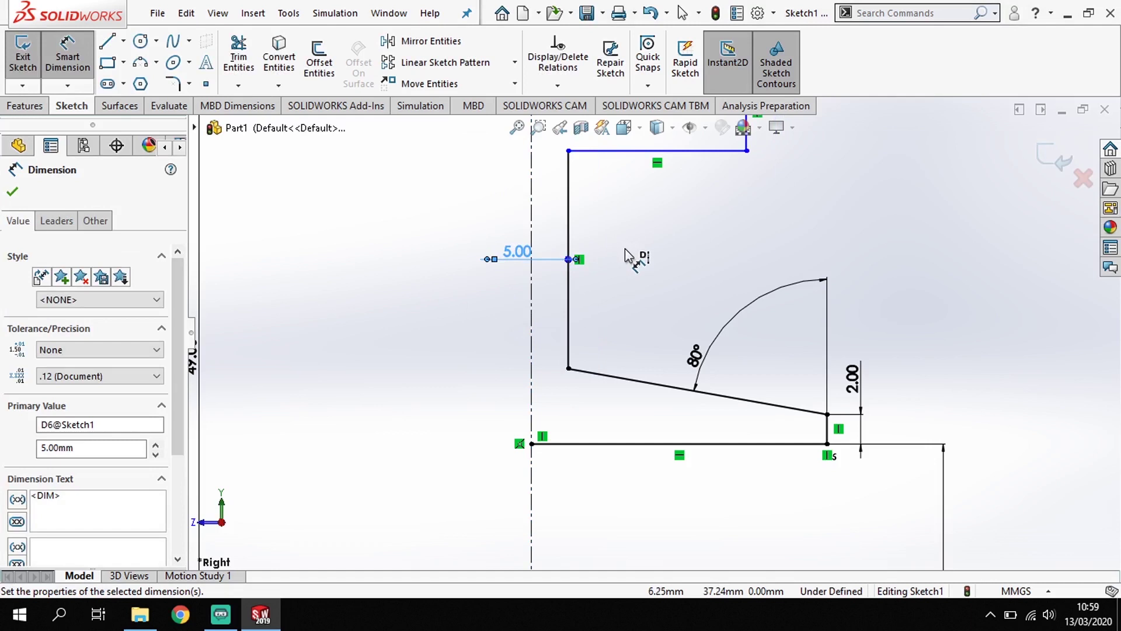
# Dimension the upper flange's outer vertical edge as 4 mm
pyautogui.scroll(2, 645, 244)
pyautogui.scroll(-1, 641, 244)
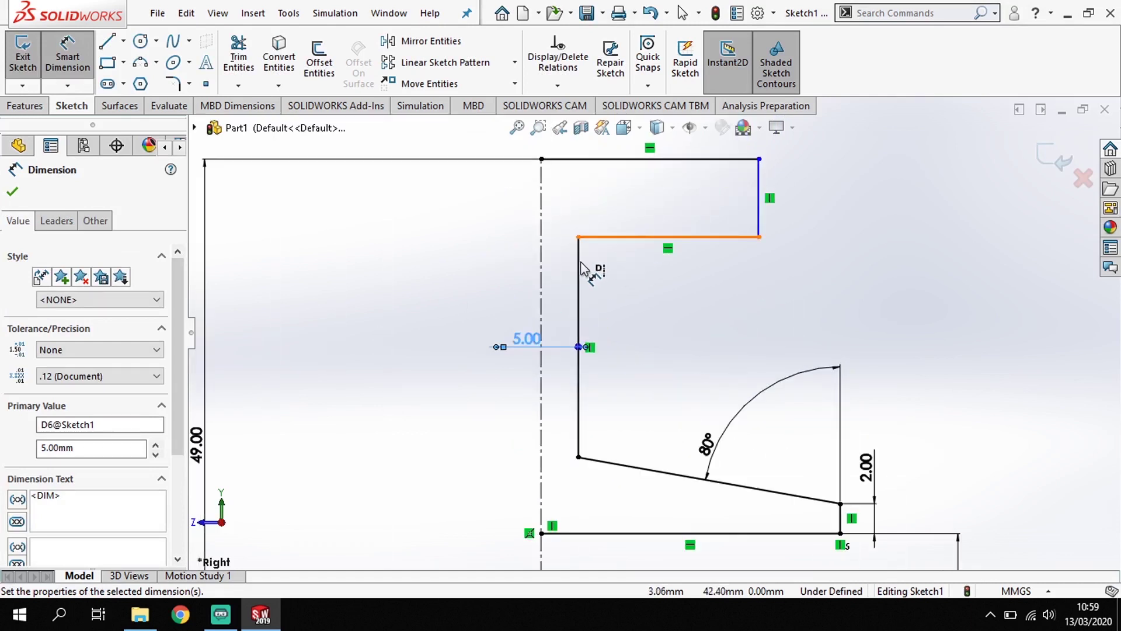
pyautogui.click(760, 188)
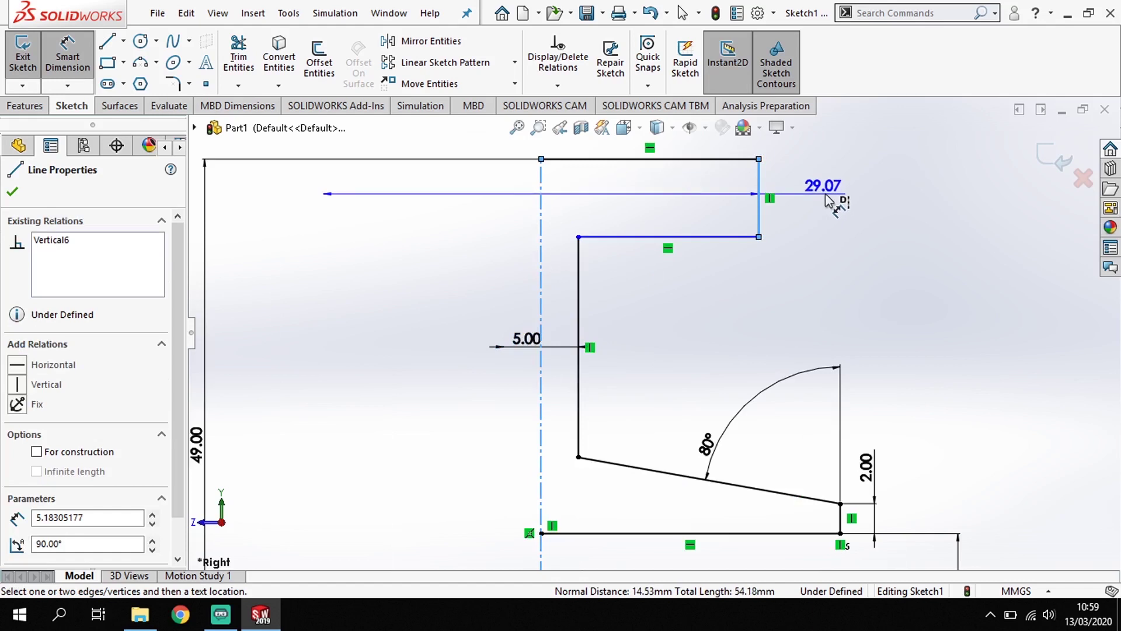
pyautogui.press('Escape')
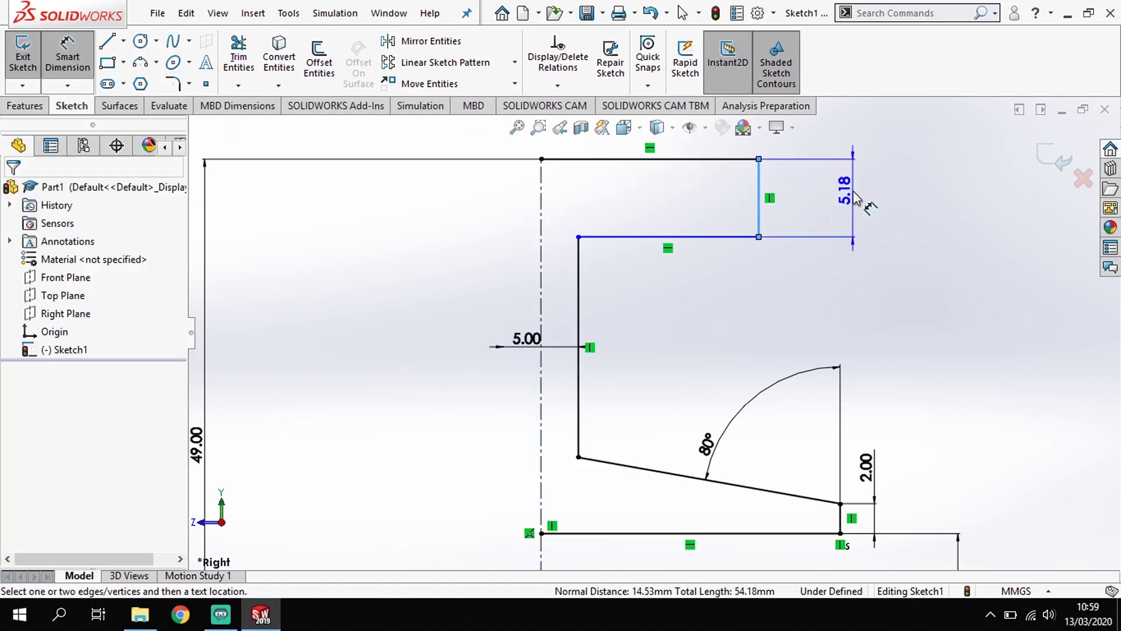
pyautogui.click(854, 196)
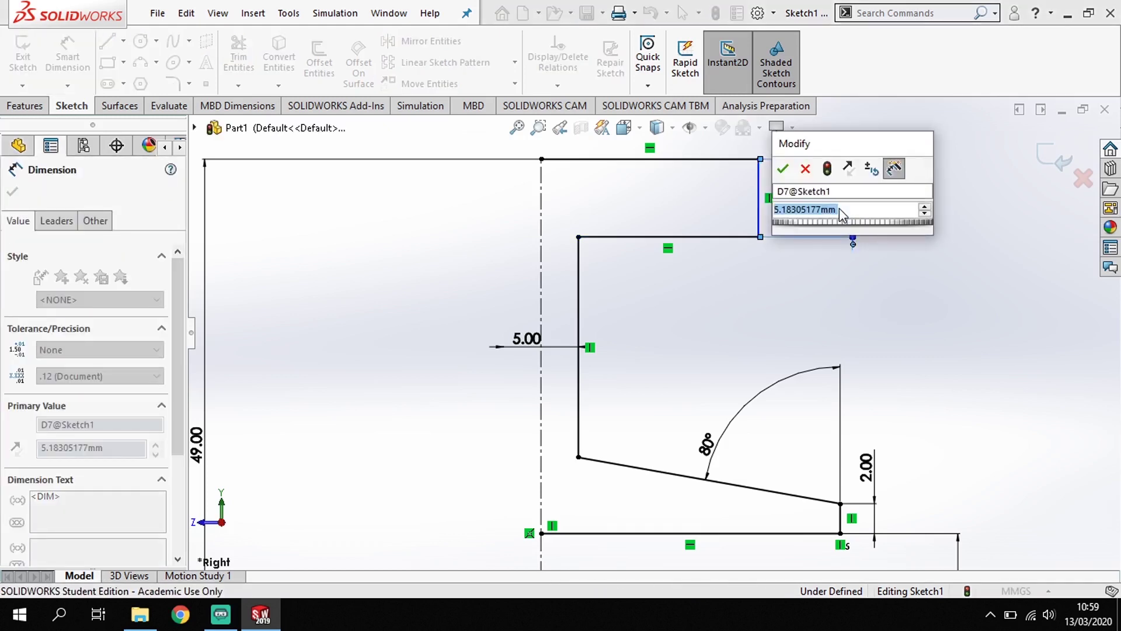
pyautogui.write('4')
pyautogui.press('Return')
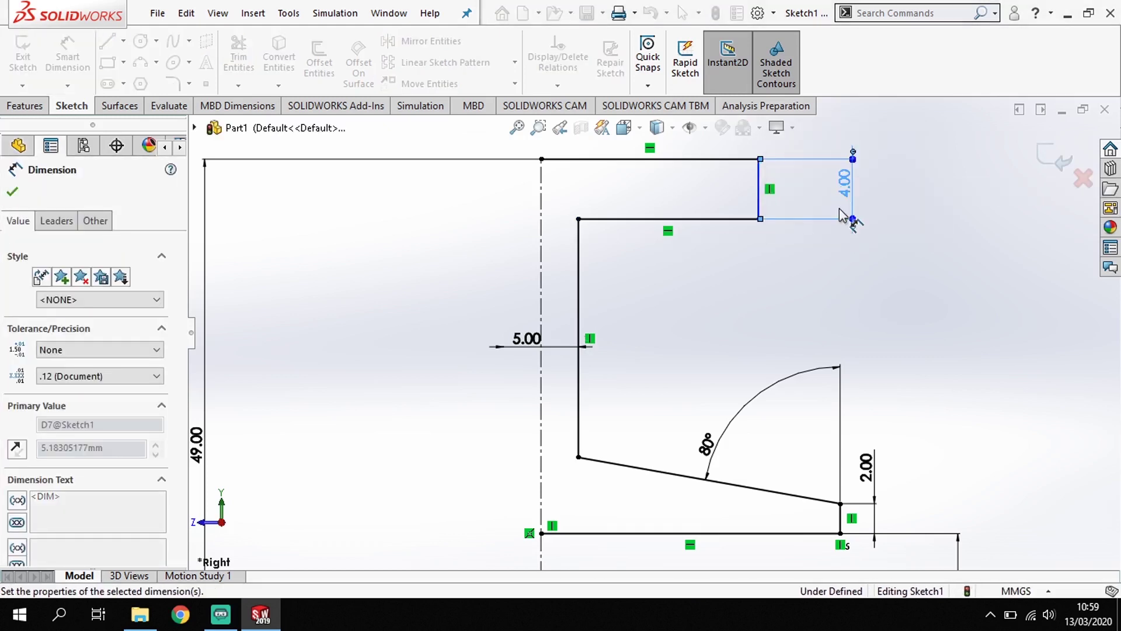
# Dimension the profile's top horizontal edge with the expression 29/2, giving 14.5 mm
pyautogui.scroll(3, 703, 246)
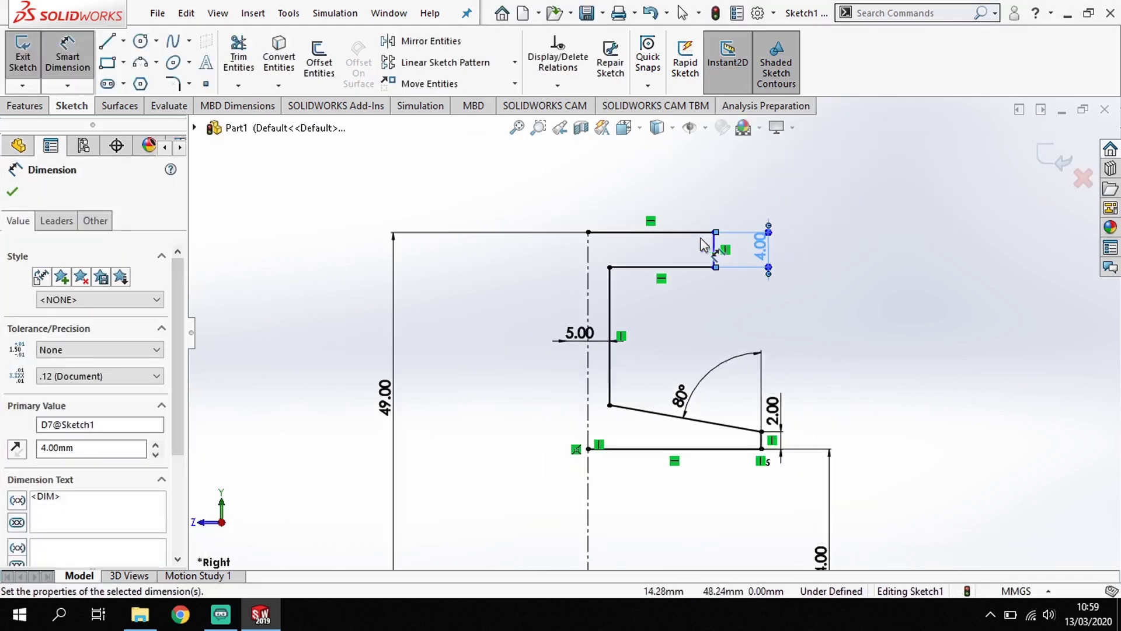
pyautogui.click(669, 233)
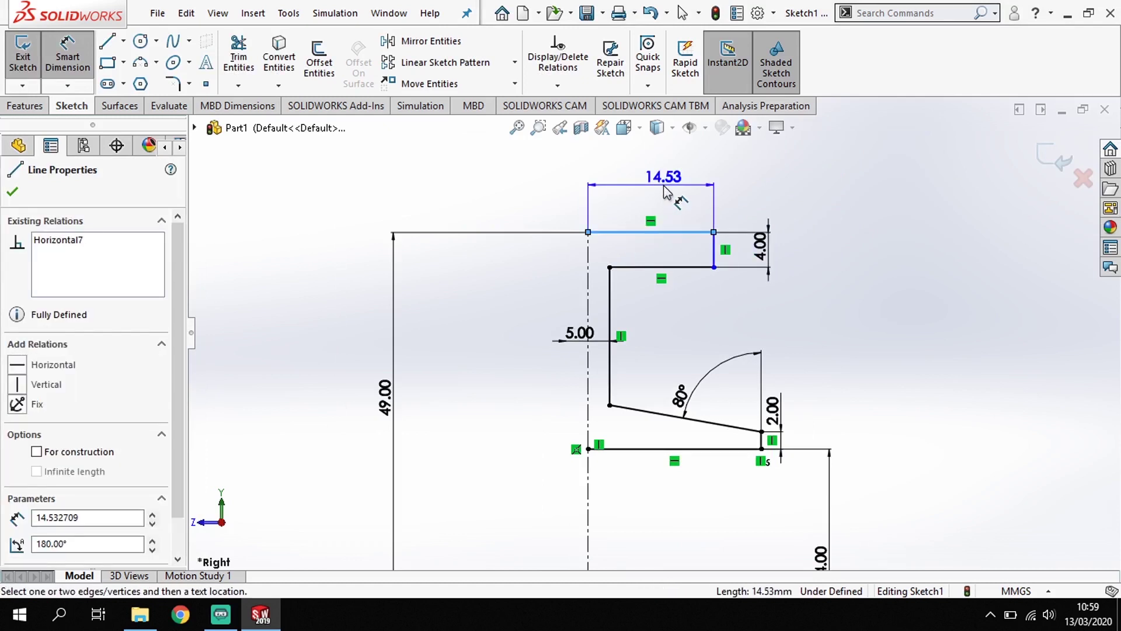
pyautogui.click(665, 191)
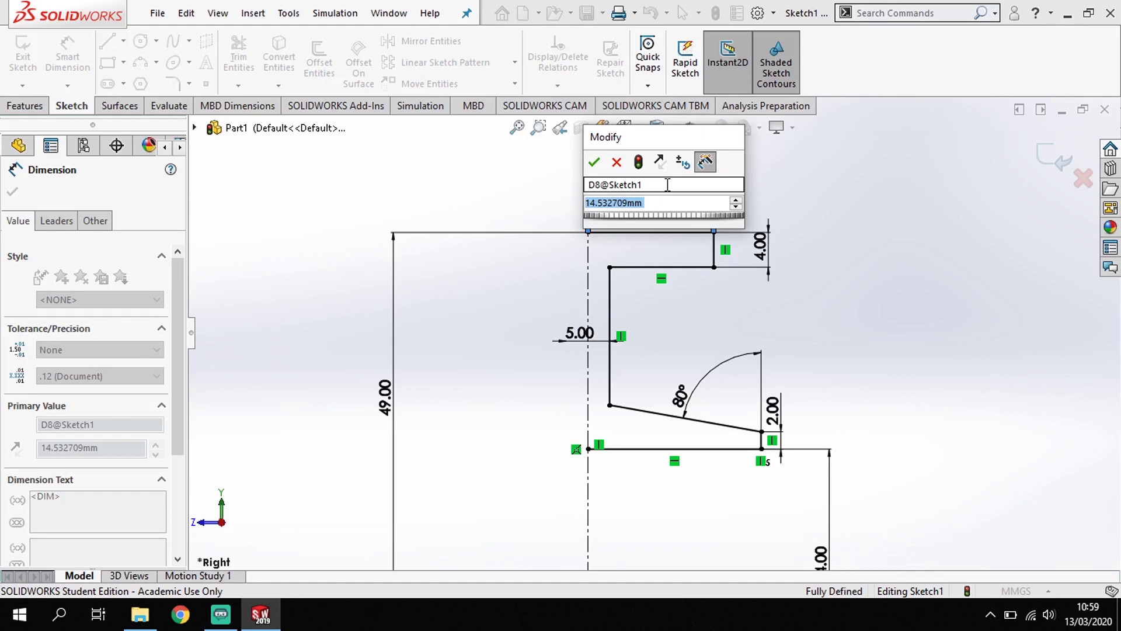
pyautogui.write('29/2')
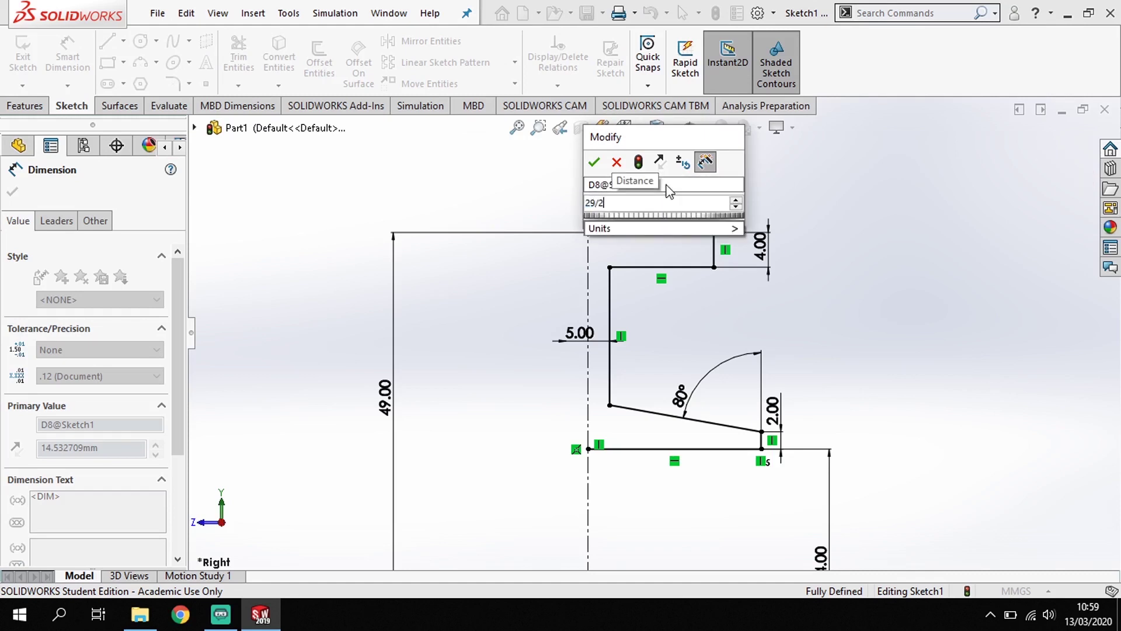
pyautogui.press('Return')
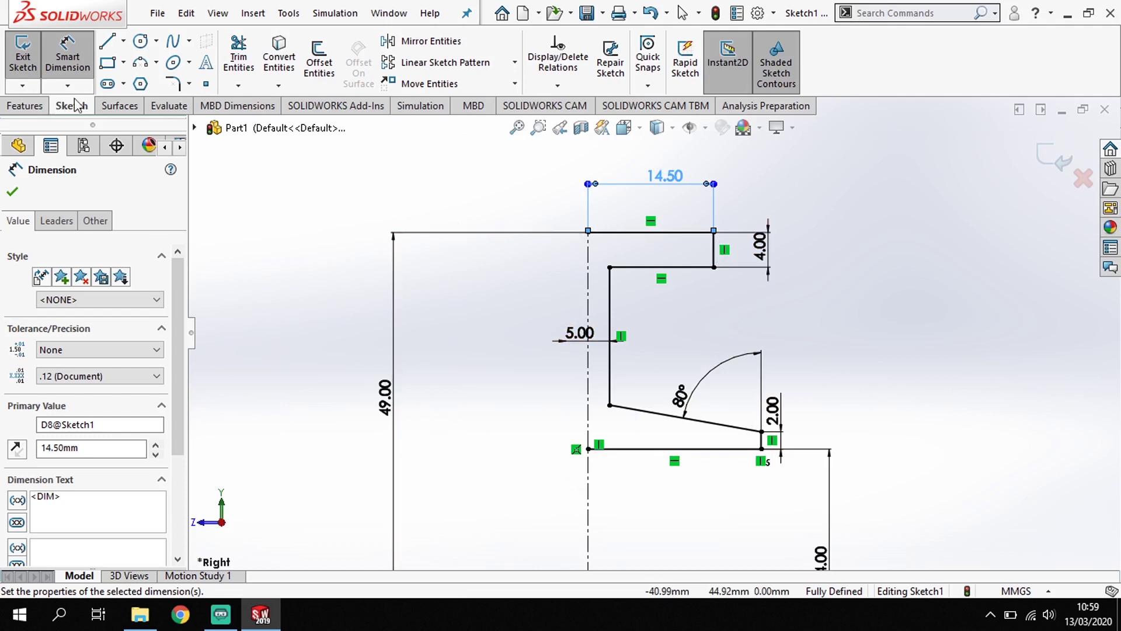
# Mirror the seven solid lines of the half profile about the vertical centerline, keeping the originals
pyautogui.click(425, 47)
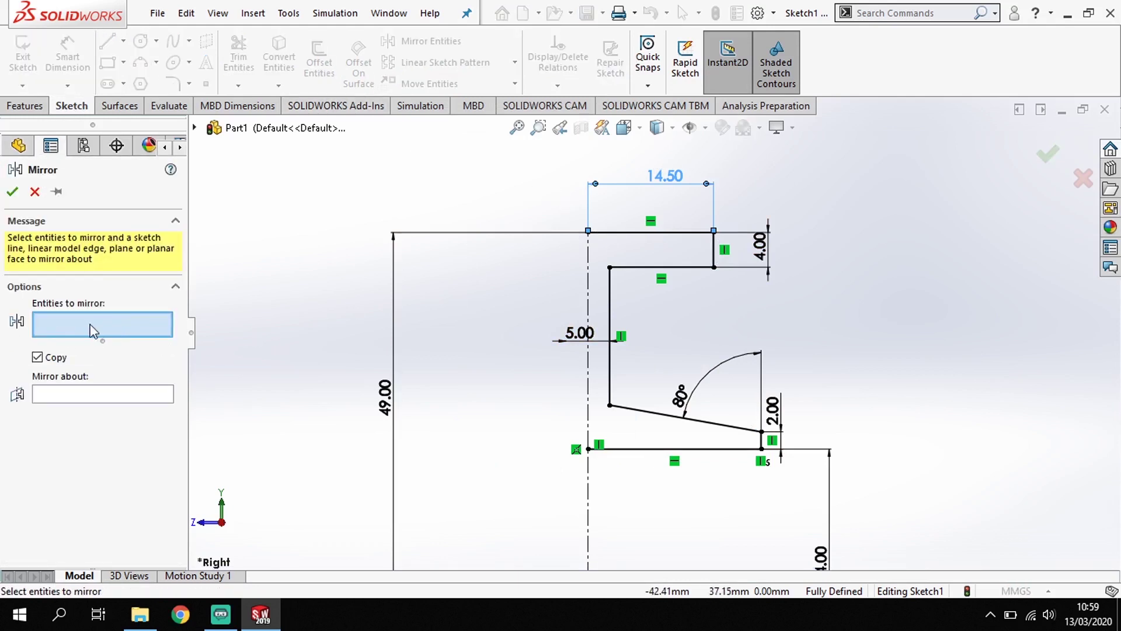
pyautogui.moveTo(821, 175)
pyautogui.mouseDown()
pyautogui.moveTo(726, 201)
pyautogui.moveTo(662, 435)
pyautogui.moveTo(612, 499)
pyautogui.moveTo(602, 487)
pyautogui.mouseUp()
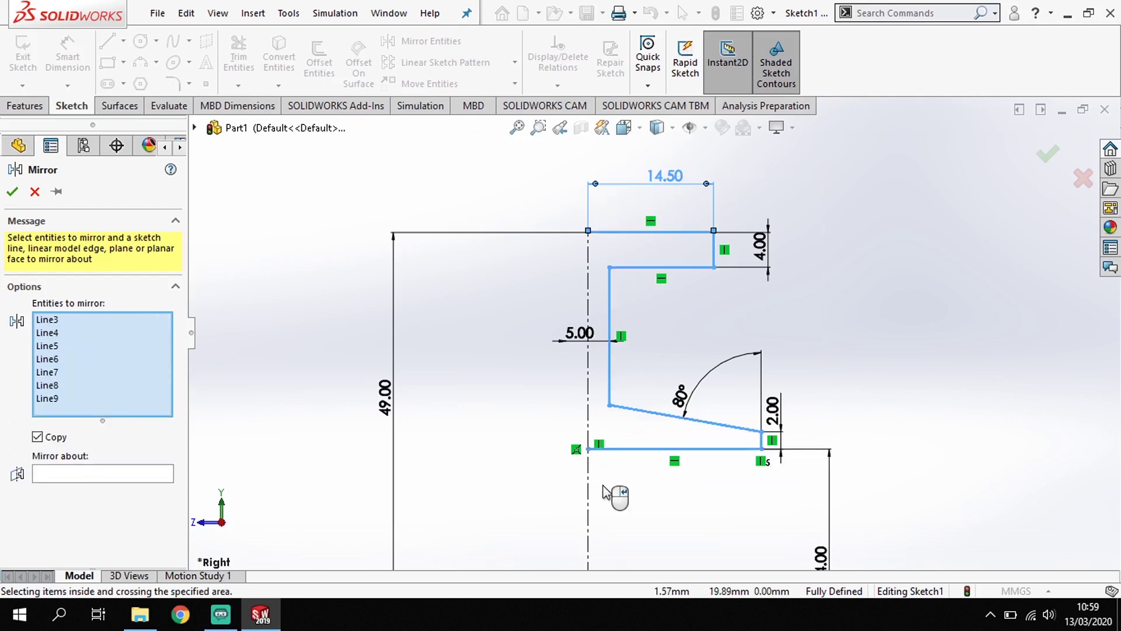
pyautogui.click(81, 476)
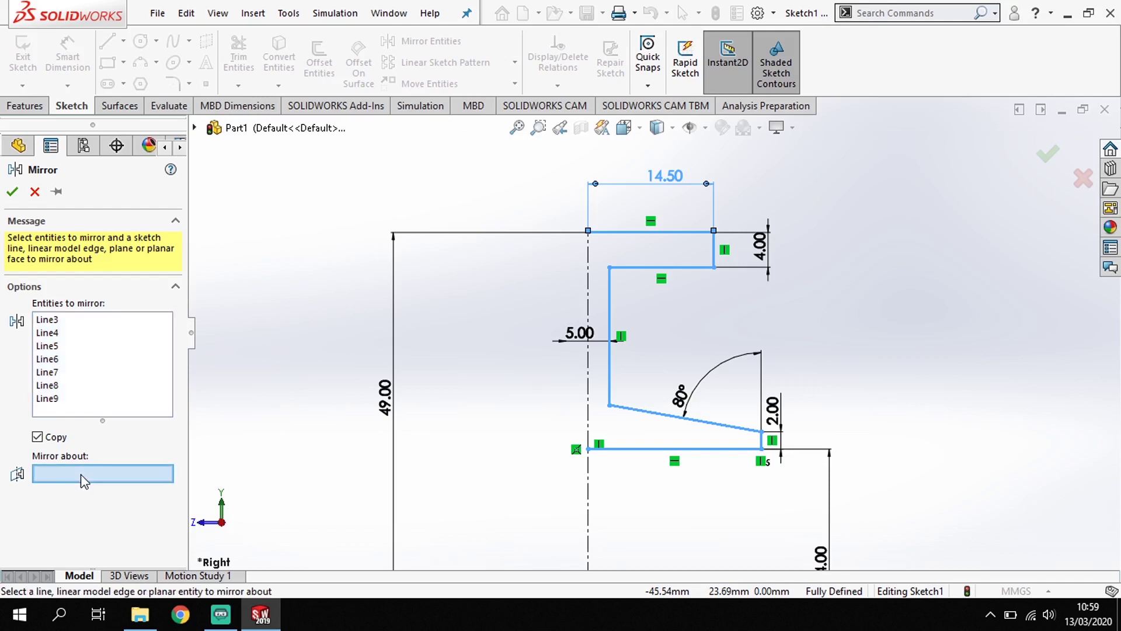
pyautogui.click(587, 278)
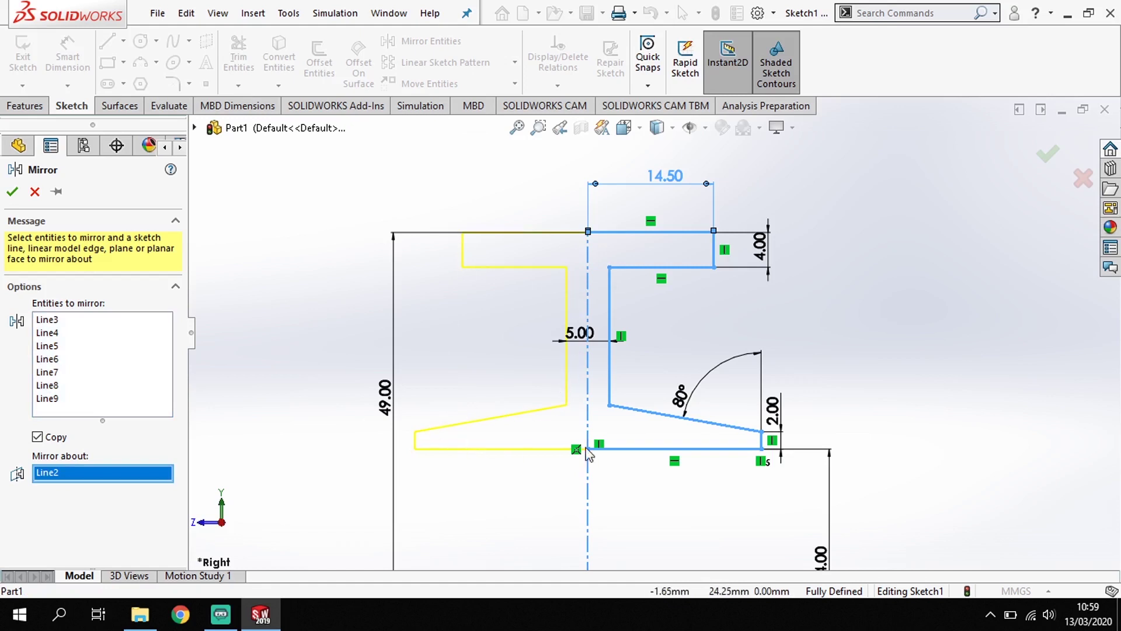
pyautogui.click(14, 196)
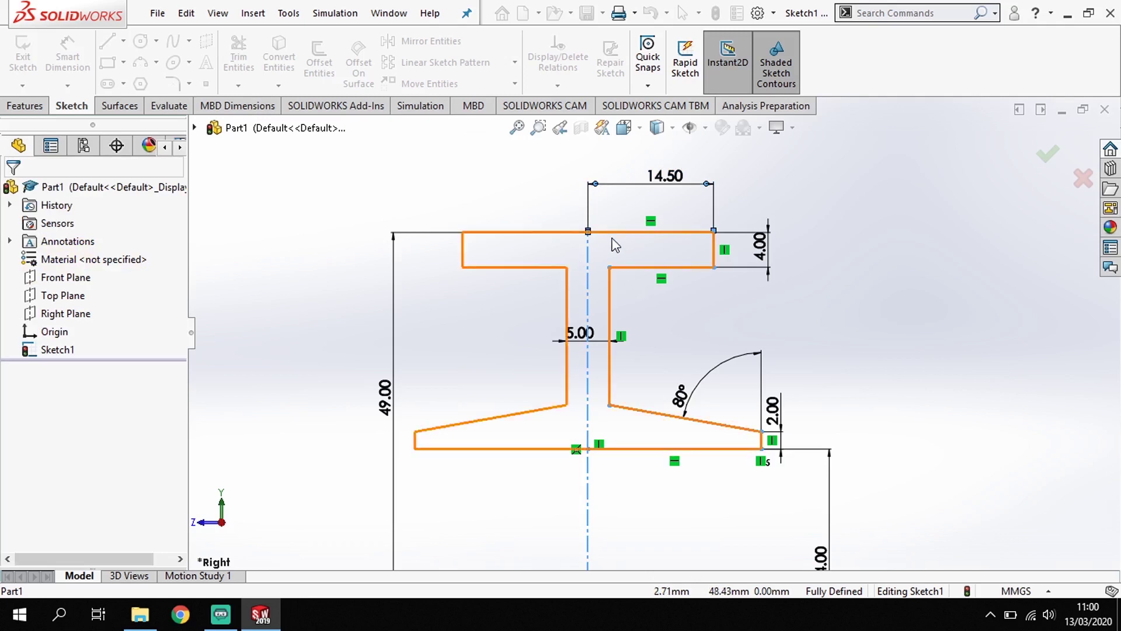
# Revolve the mirrored profile 360 degrees about the 40 mm horizontal centerline through the origin, using the Blind end condition
pyautogui.press('f')
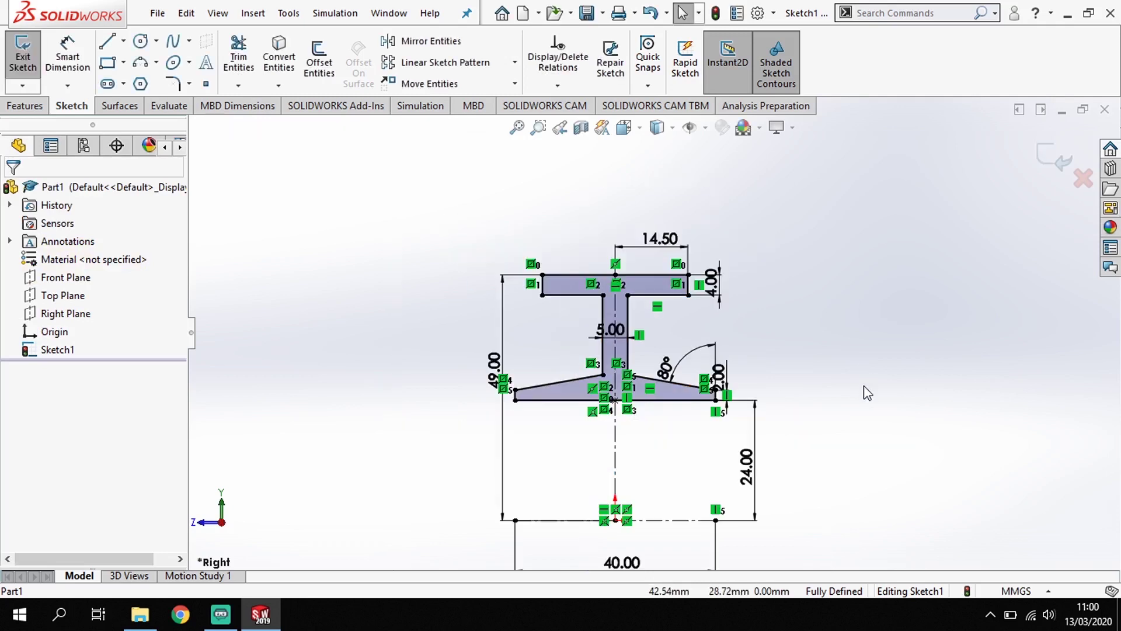
pyautogui.scroll(-2, 863, 387)
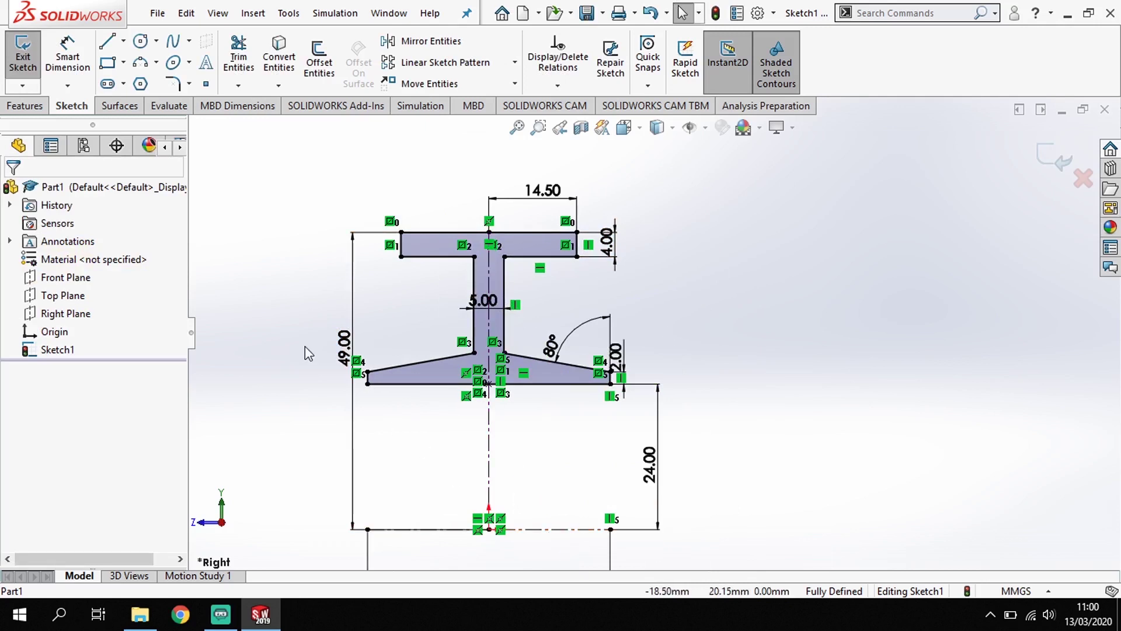
pyautogui.click(25, 106)
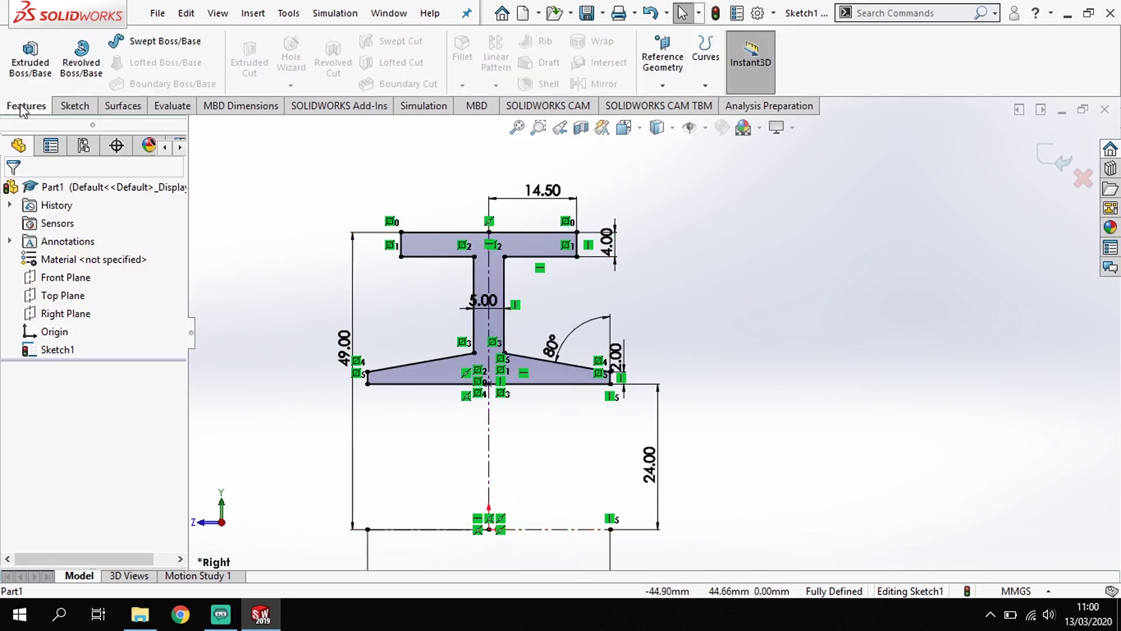
pyautogui.click(85, 59)
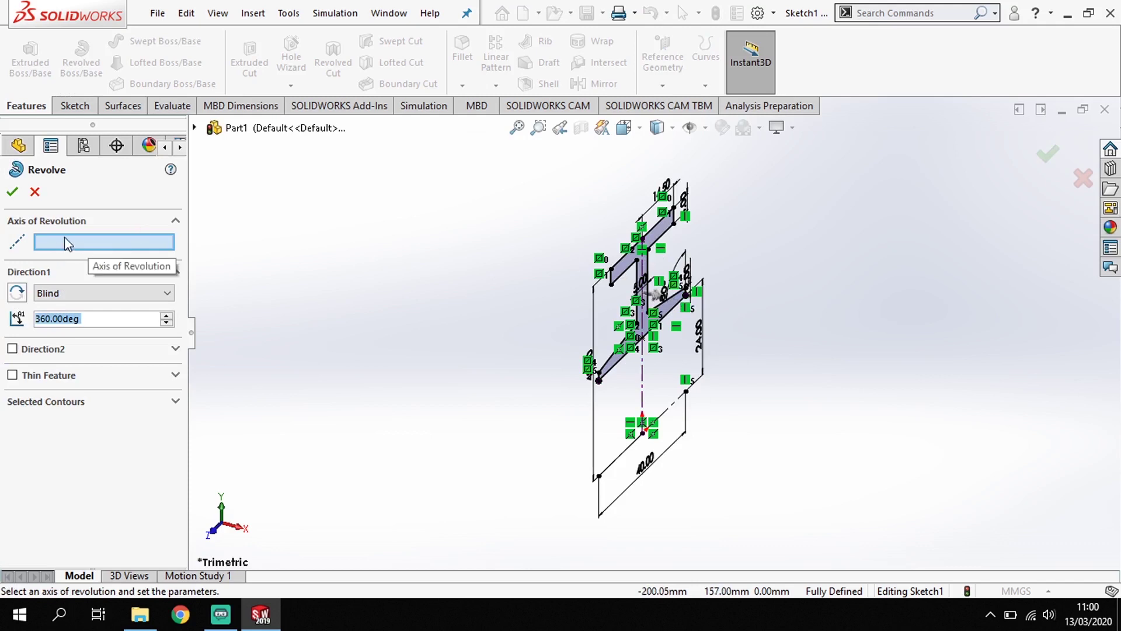
pyautogui.click(672, 412)
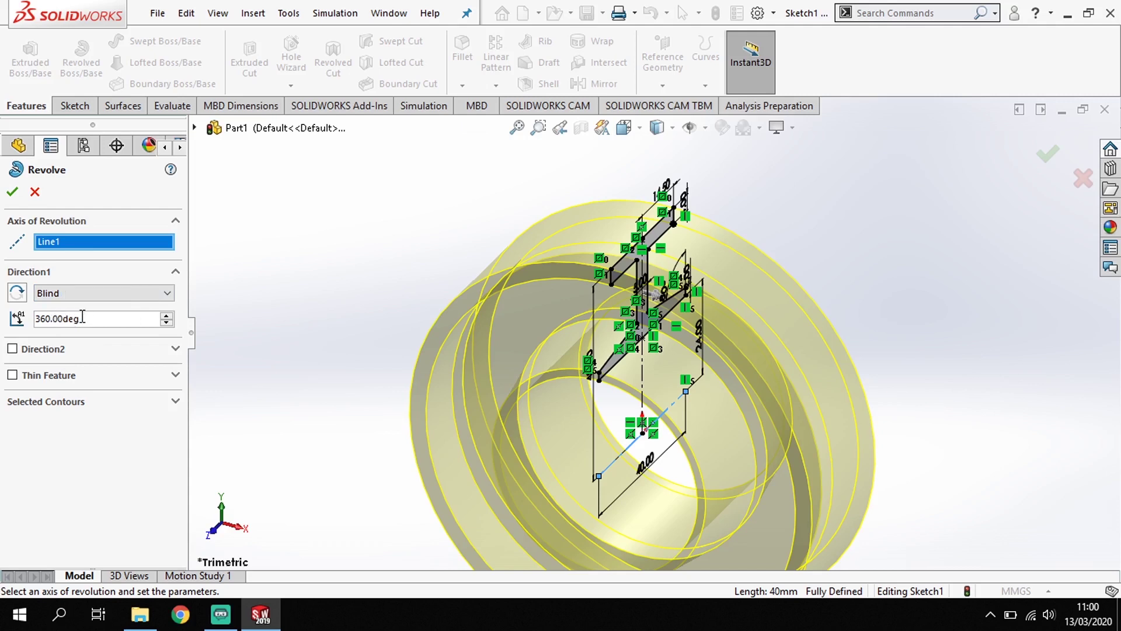
pyautogui.click(118, 301)
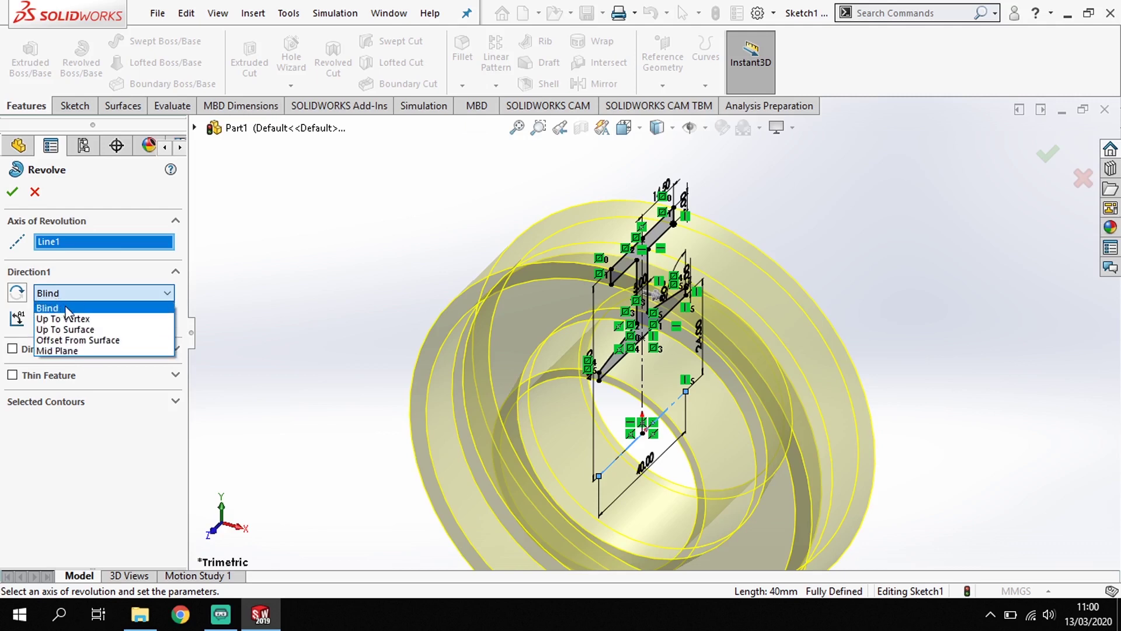
pyautogui.click(107, 274)
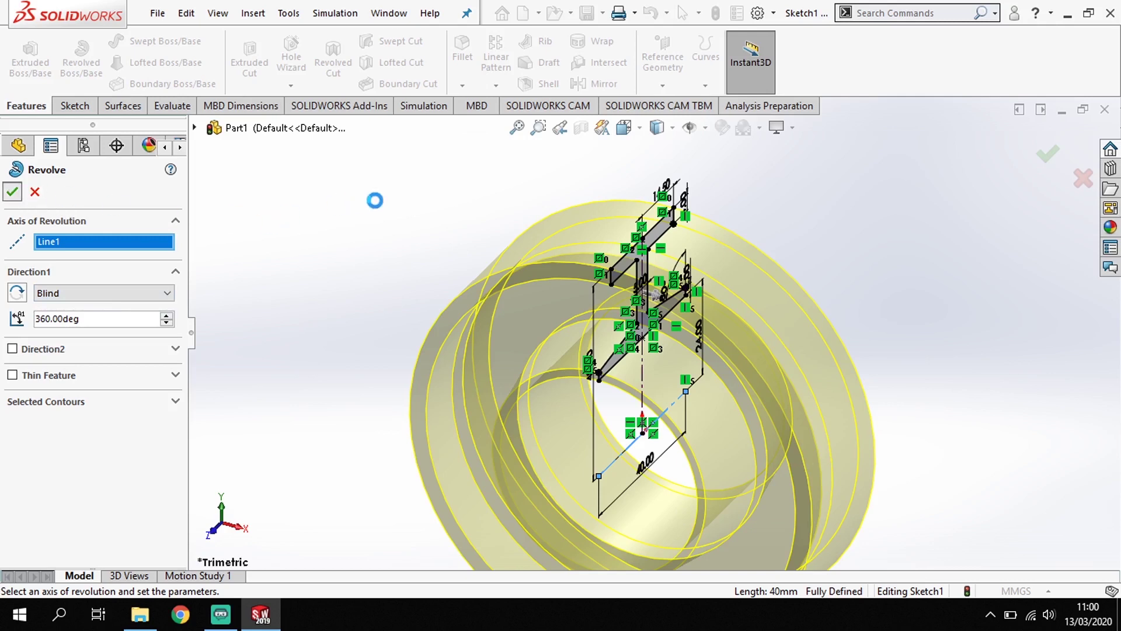
pyautogui.press('Return')
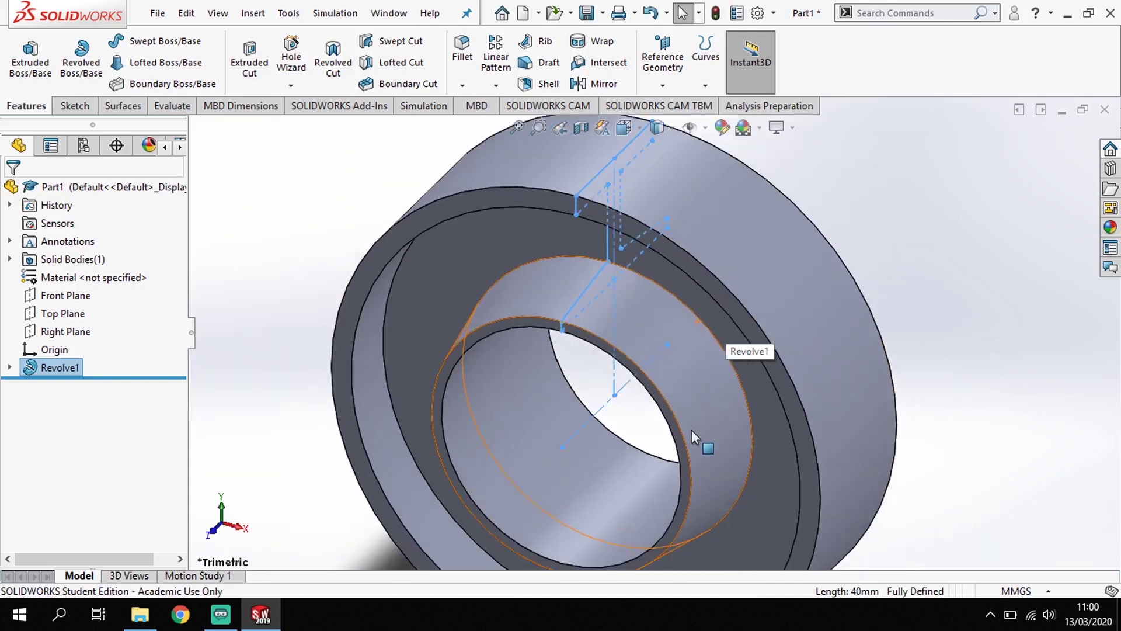
# Start a sketch on the recessed flat ring face of the revolved body and orient the view to Front
pyautogui.moveTo(707, 416); pyautogui.dragTo(715, 364, button='middle')
pyautogui.click(888, 334)
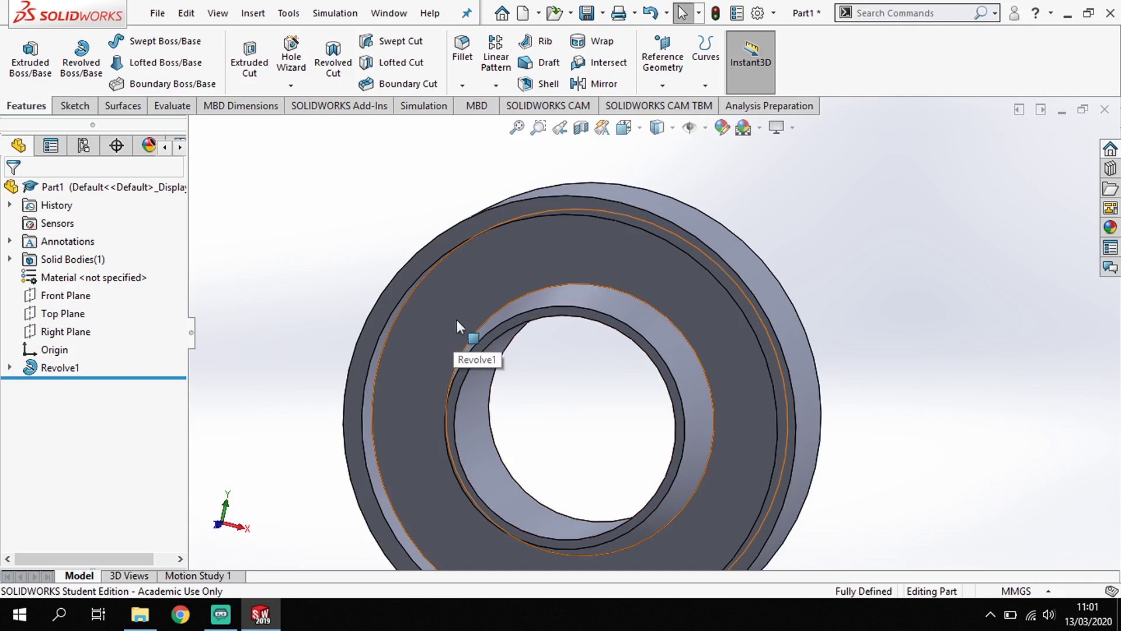
pyautogui.click(611, 250)
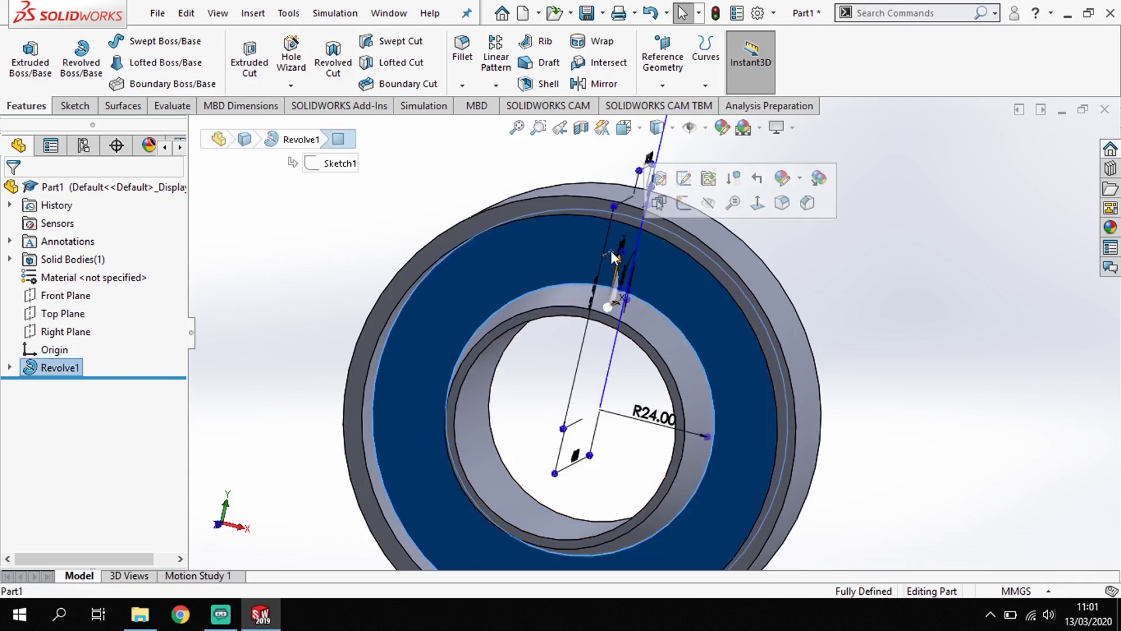
pyautogui.click(684, 202)
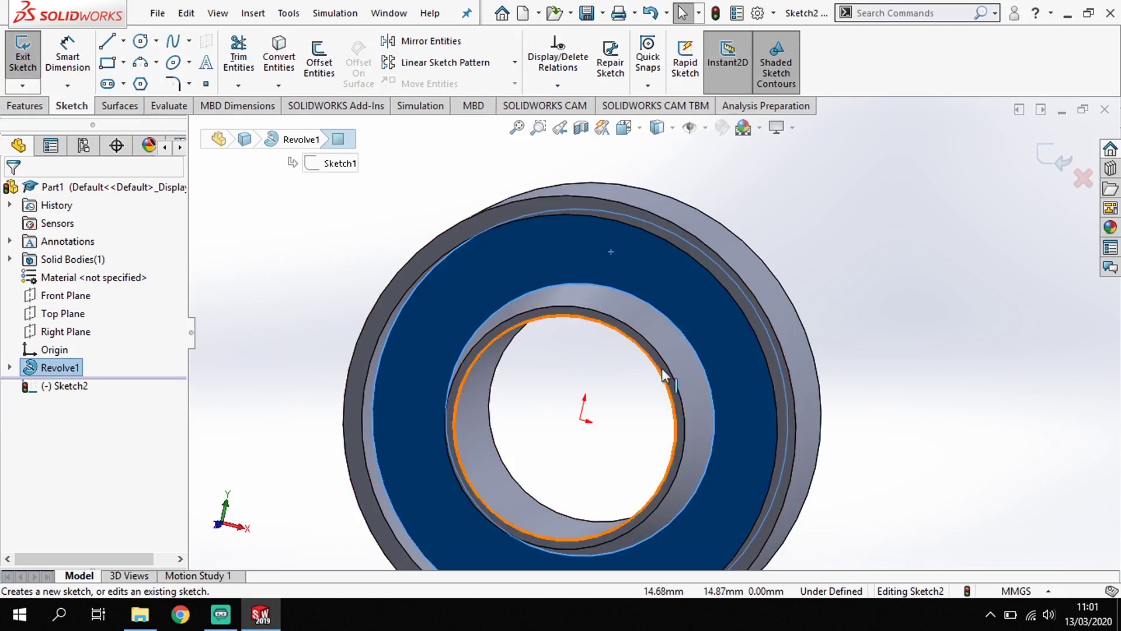
pyautogui.press('space')
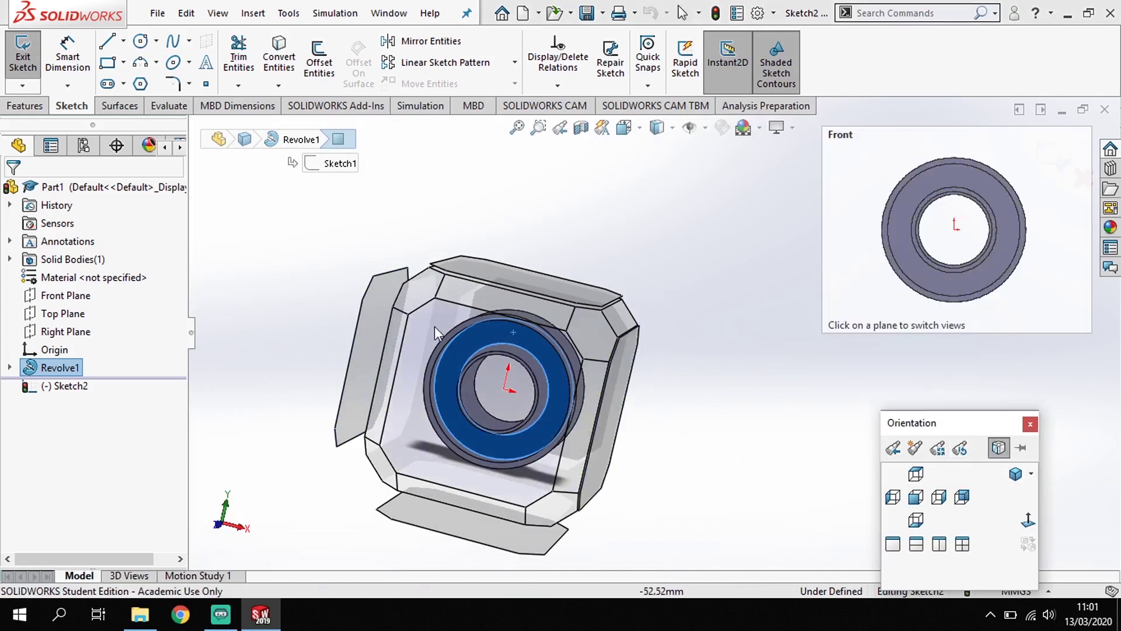
pyautogui.click(429, 334)
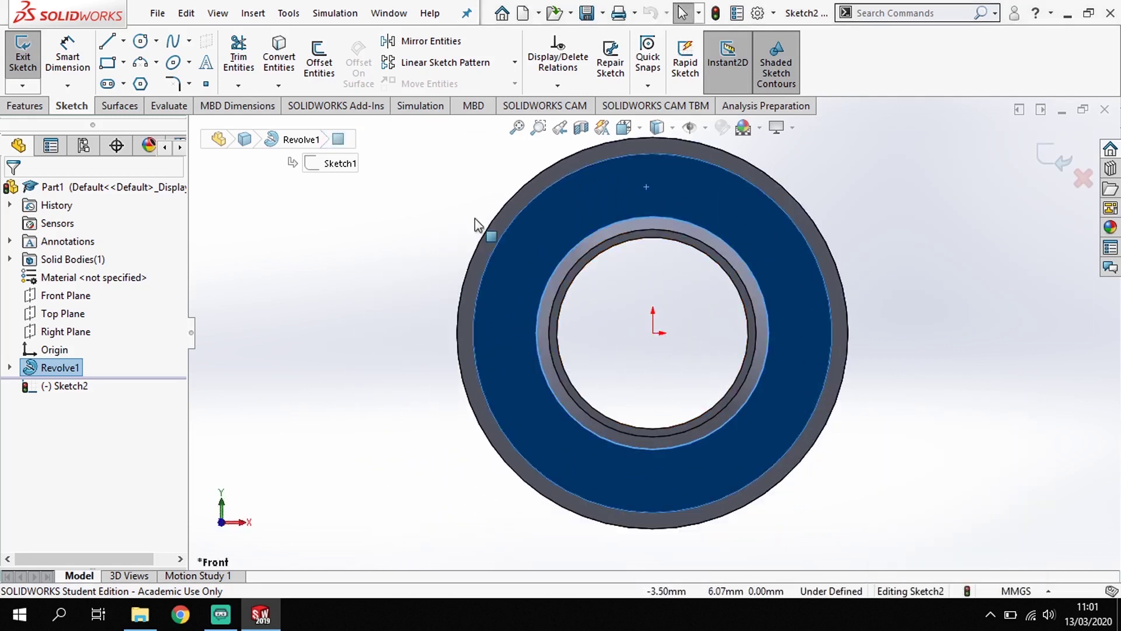
# Sketch a circle centered on the origin, about 37 mm in radius, lying on the recessed ring face
pyautogui.click(146, 42)
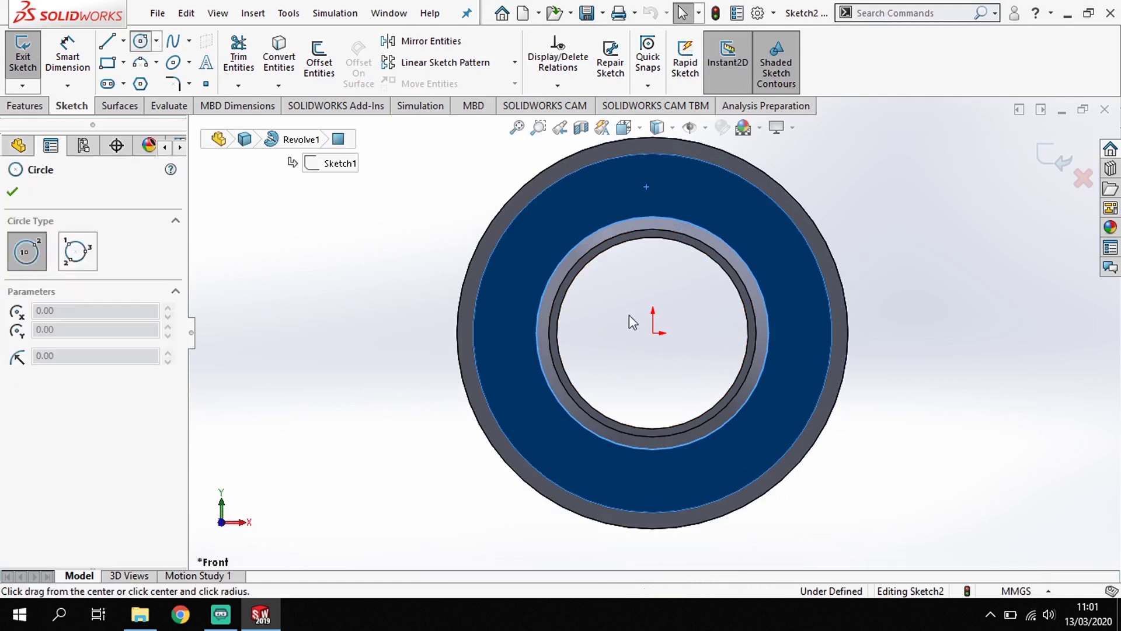
pyautogui.click(652, 333)
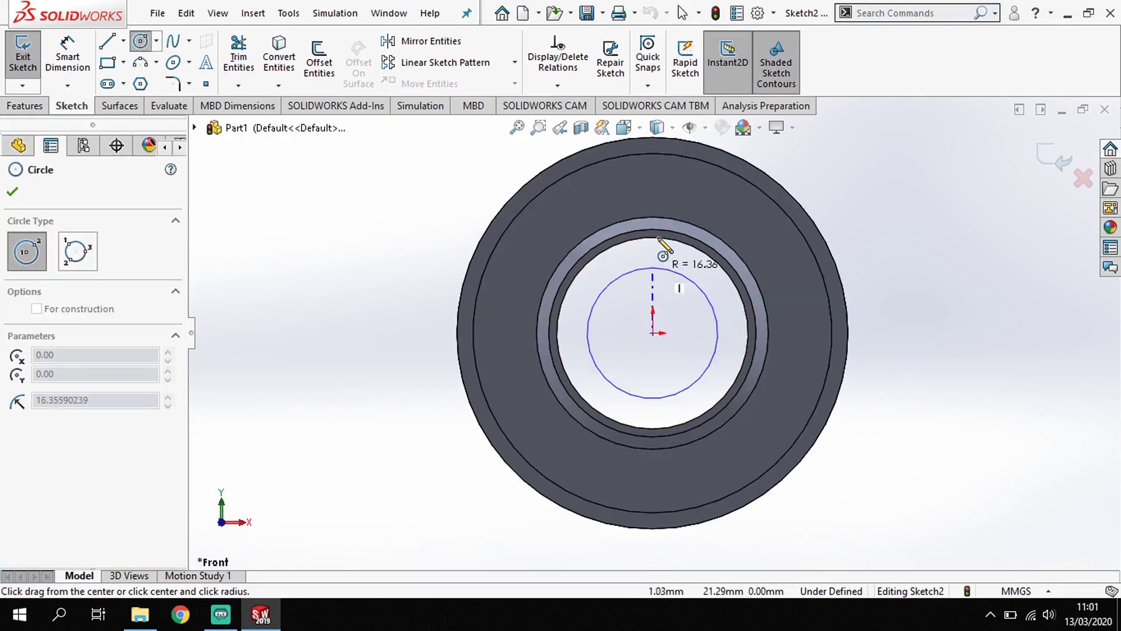
pyautogui.click(675, 187)
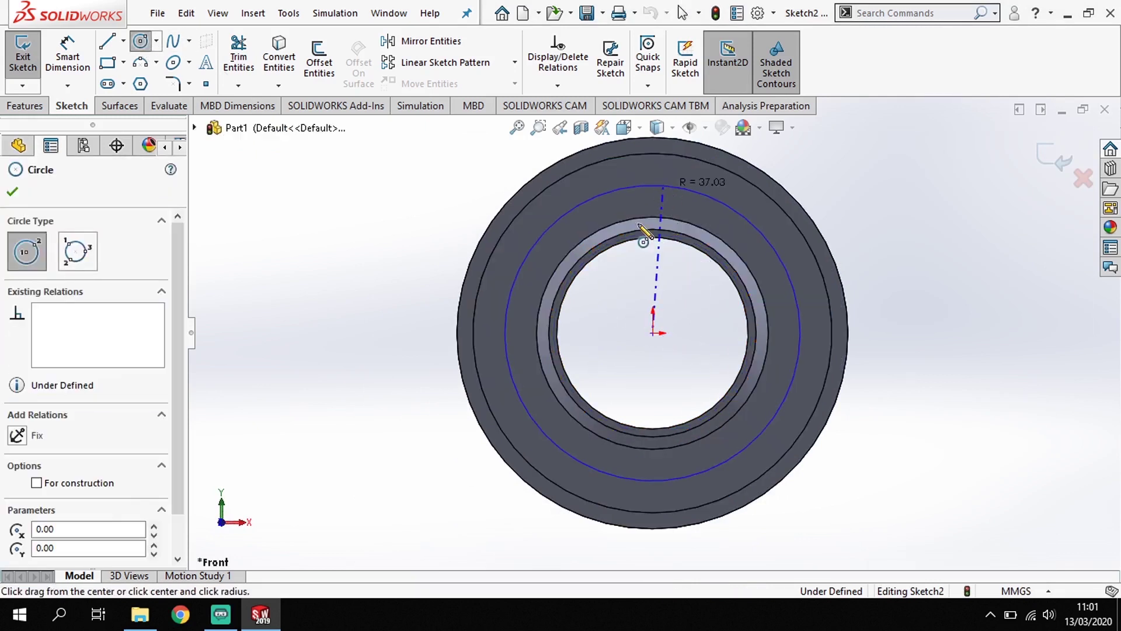
# Dimension the circle's diameter with the expression 37.04*2, giving 74.08 mm
pyautogui.click(67, 45)
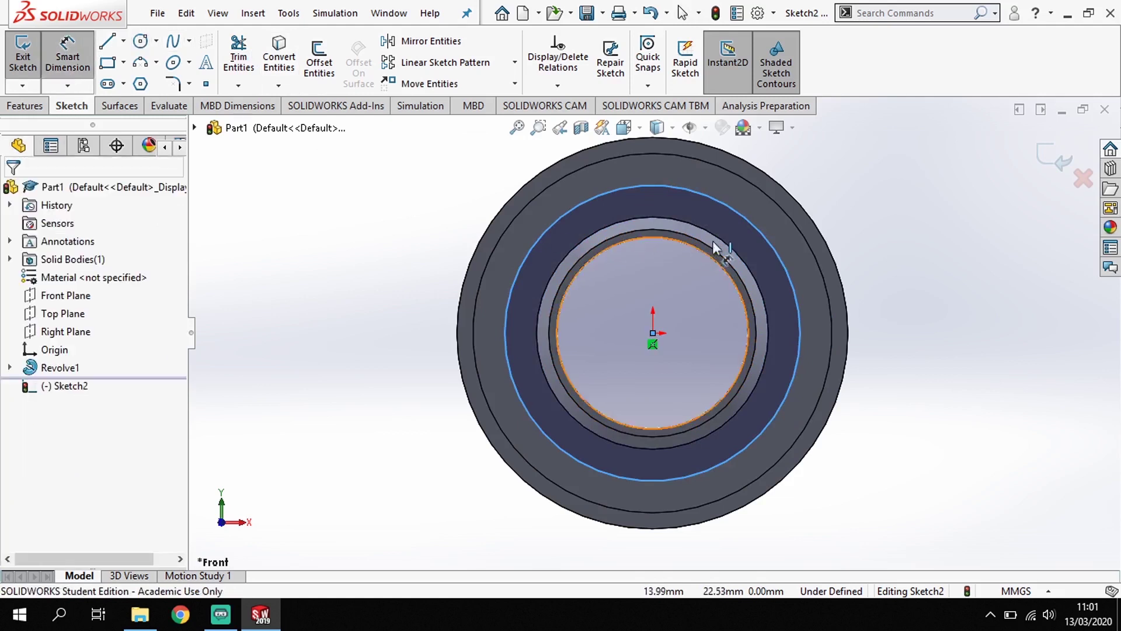
pyautogui.click(774, 232)
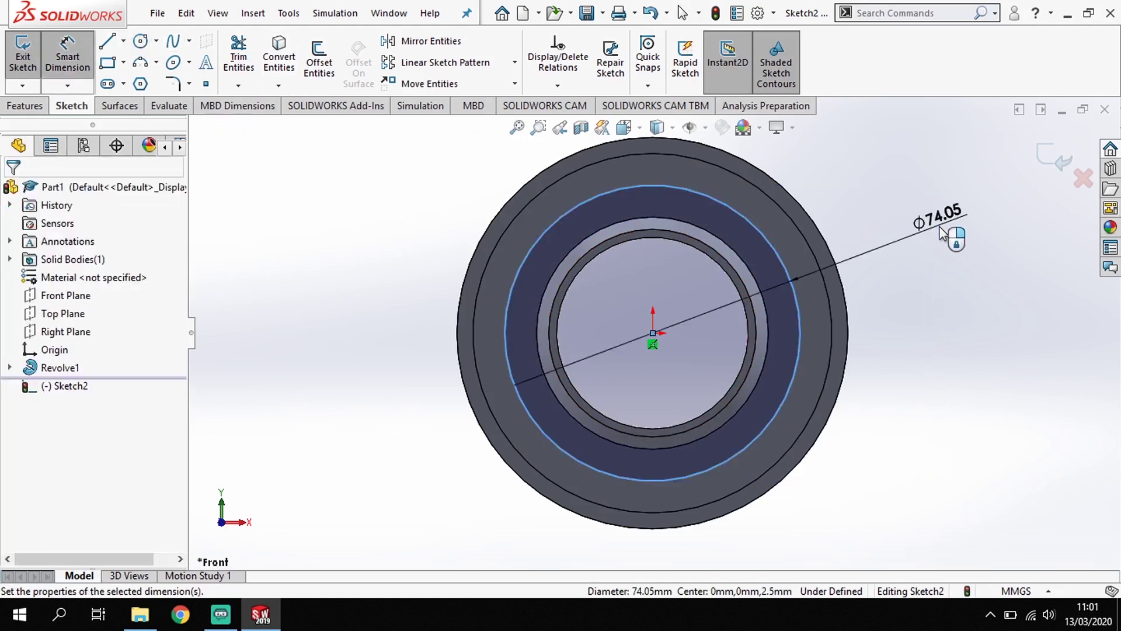
pyautogui.click(941, 233)
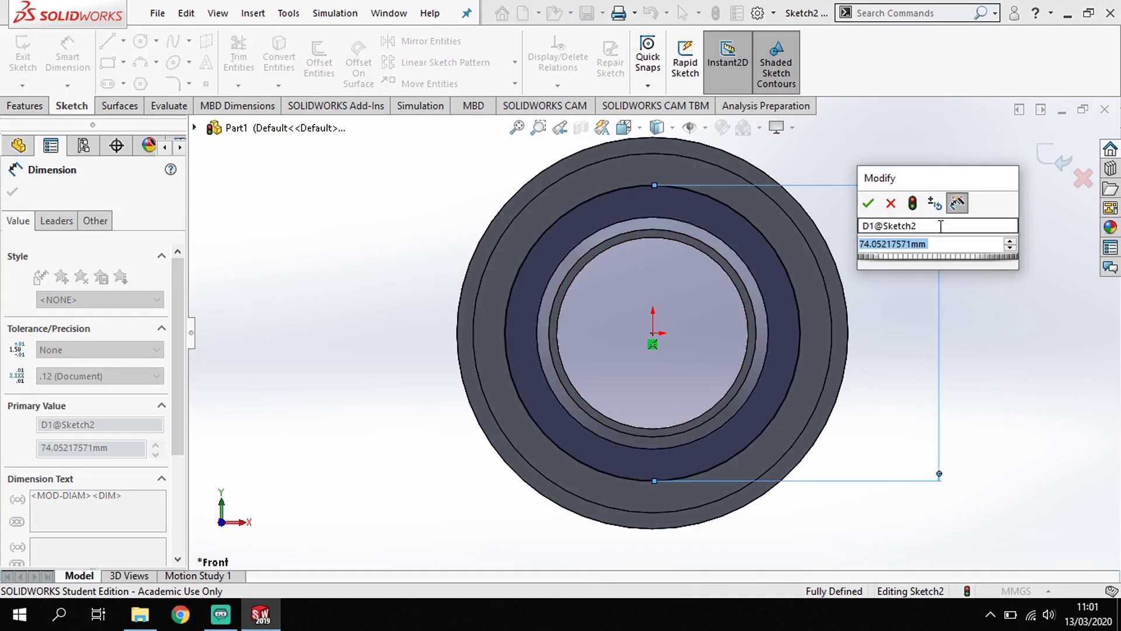
pyautogui.write('37.0')
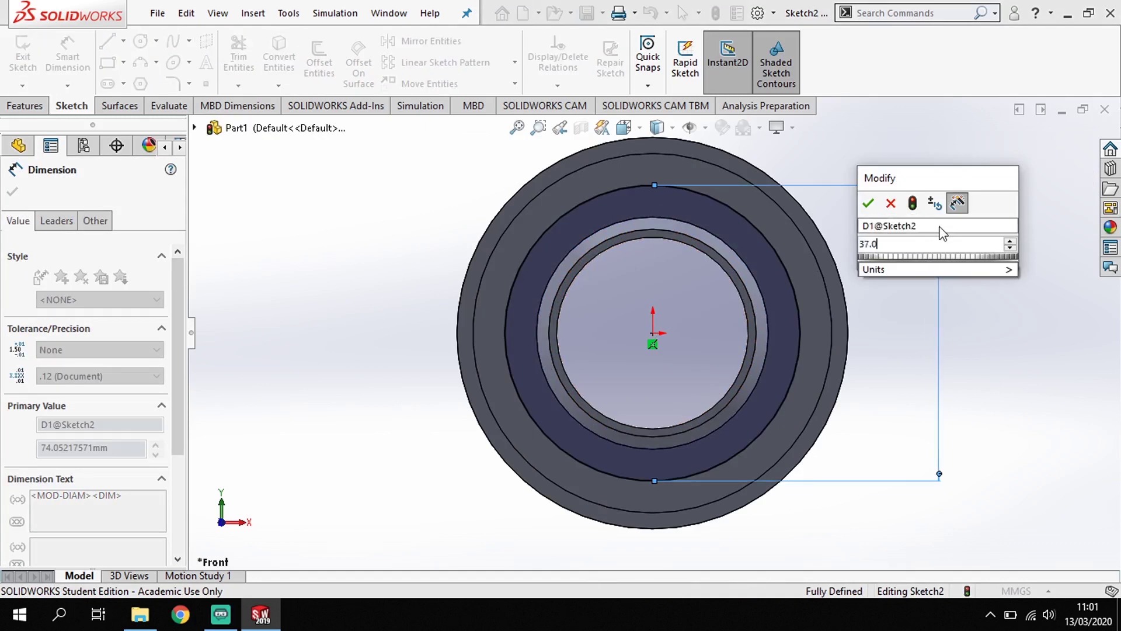
pyautogui.write('4')
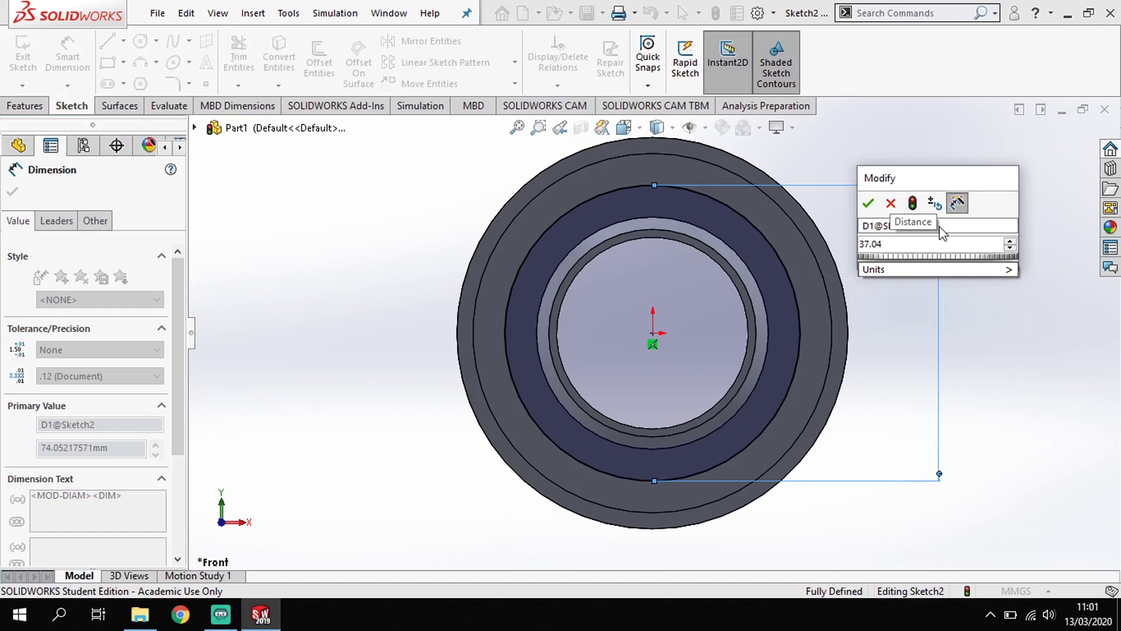
pyautogui.write('*2')
pyautogui.press('Return')
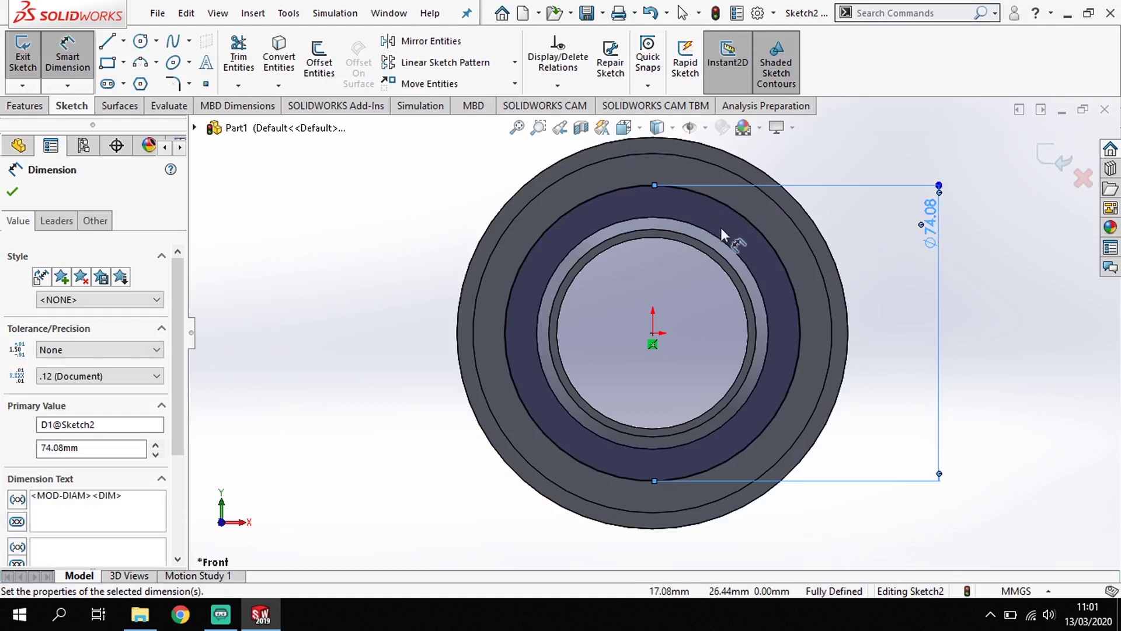
pyautogui.press('Escape')
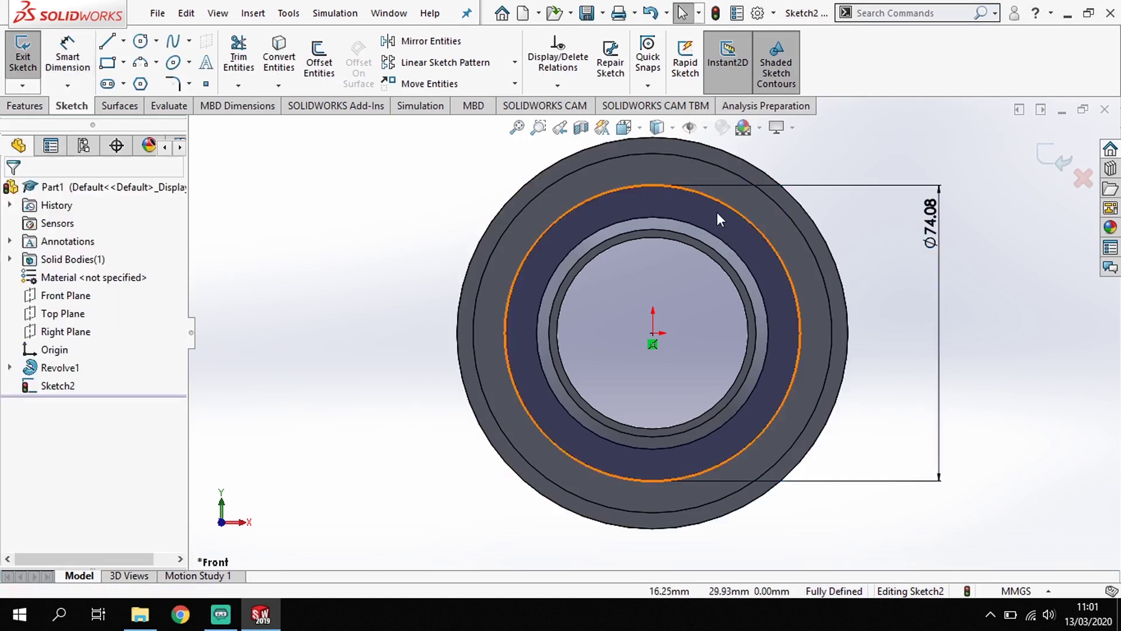
# Convert the 74.08 mm circle to construction geometry
pyautogui.click(727, 207)
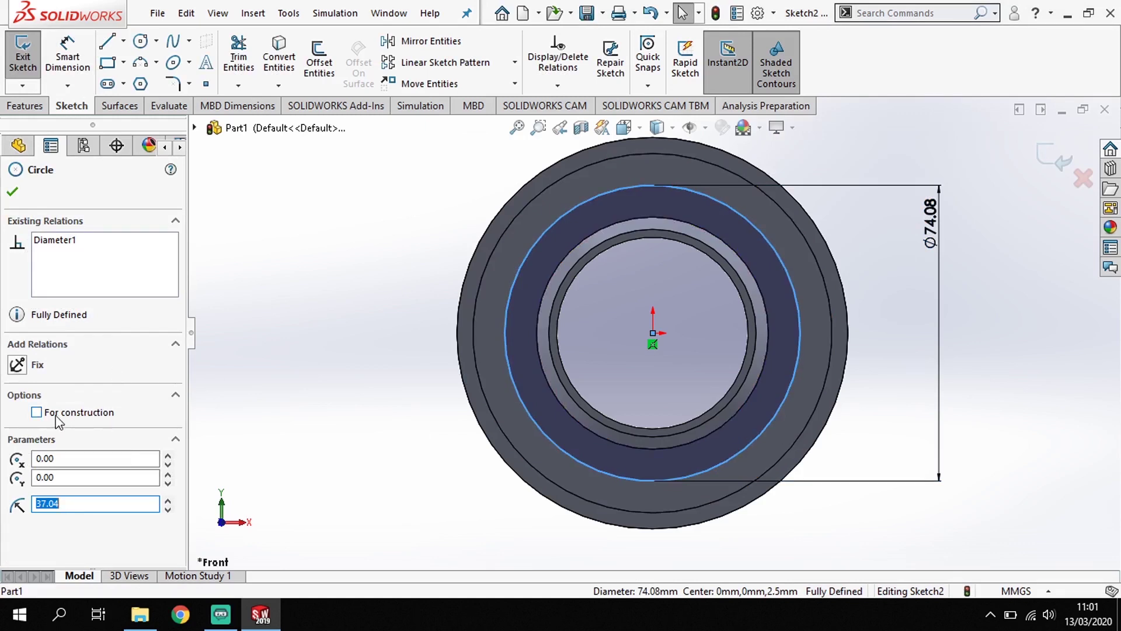
pyautogui.click(36, 412)
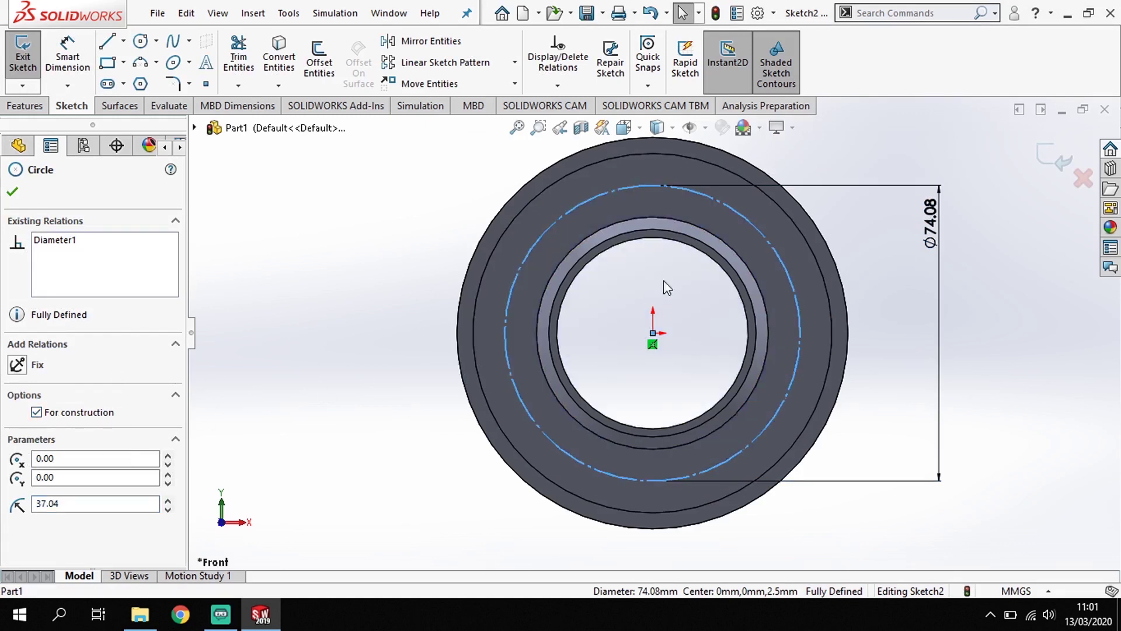
pyautogui.click(13, 194)
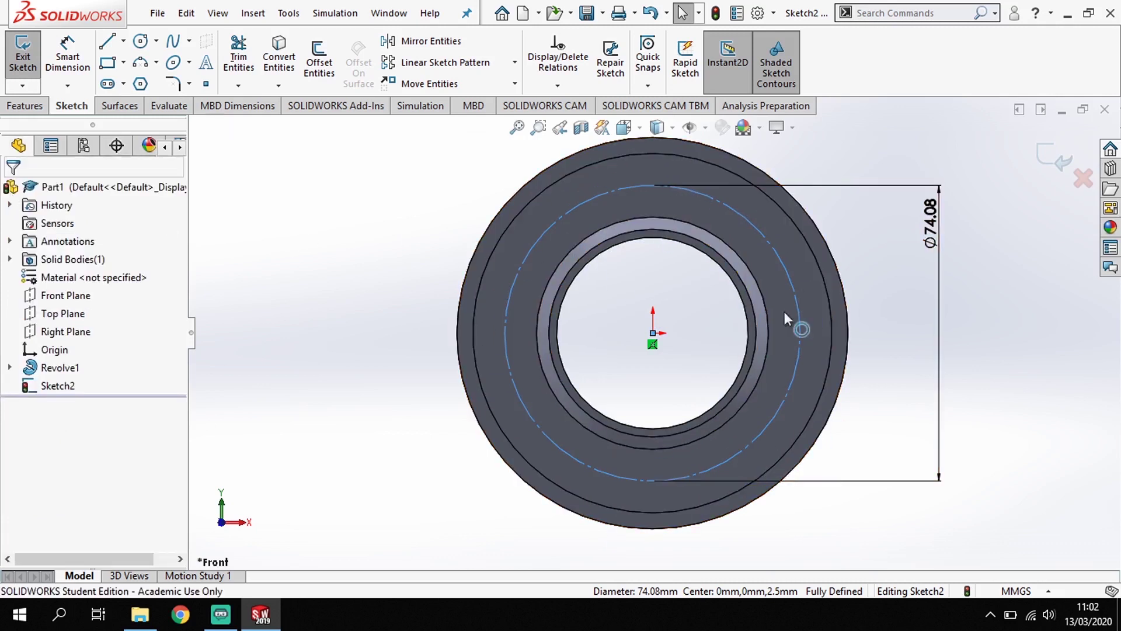
# Sketch a circle about 10.6 mm in diameter centered on the construction circle's uppermost point, vertically above the origin
pyautogui.click(140, 41)
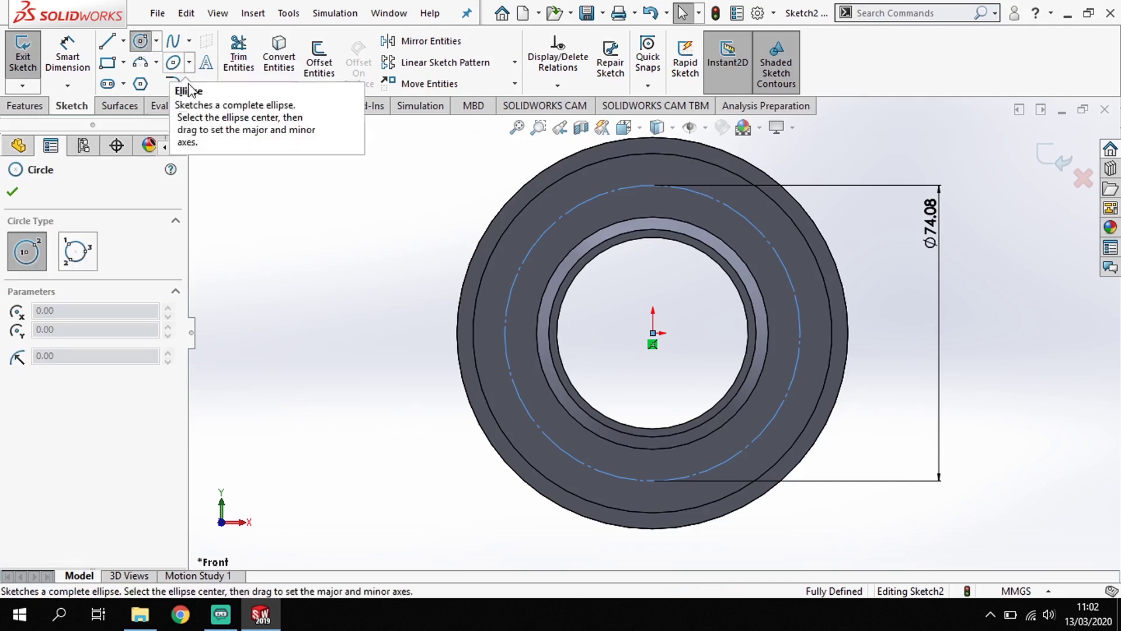
pyautogui.click(653, 185)
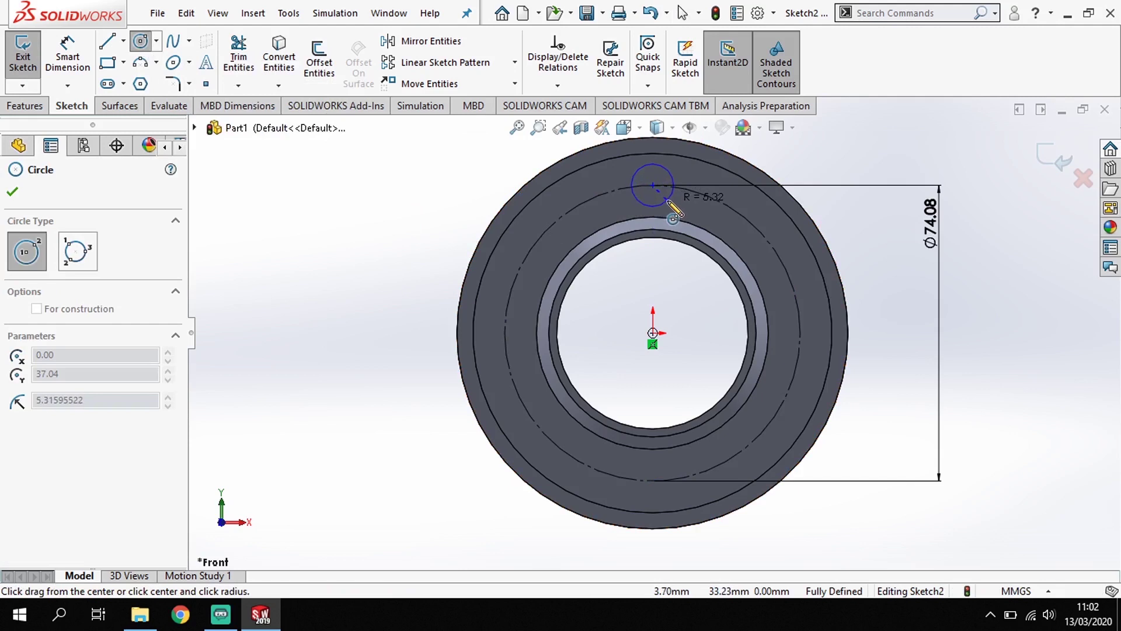
pyautogui.click(671, 196)
# Dimension the small circle on the construction circle with a diameter of 10 mm
pyautogui.click(68, 58)
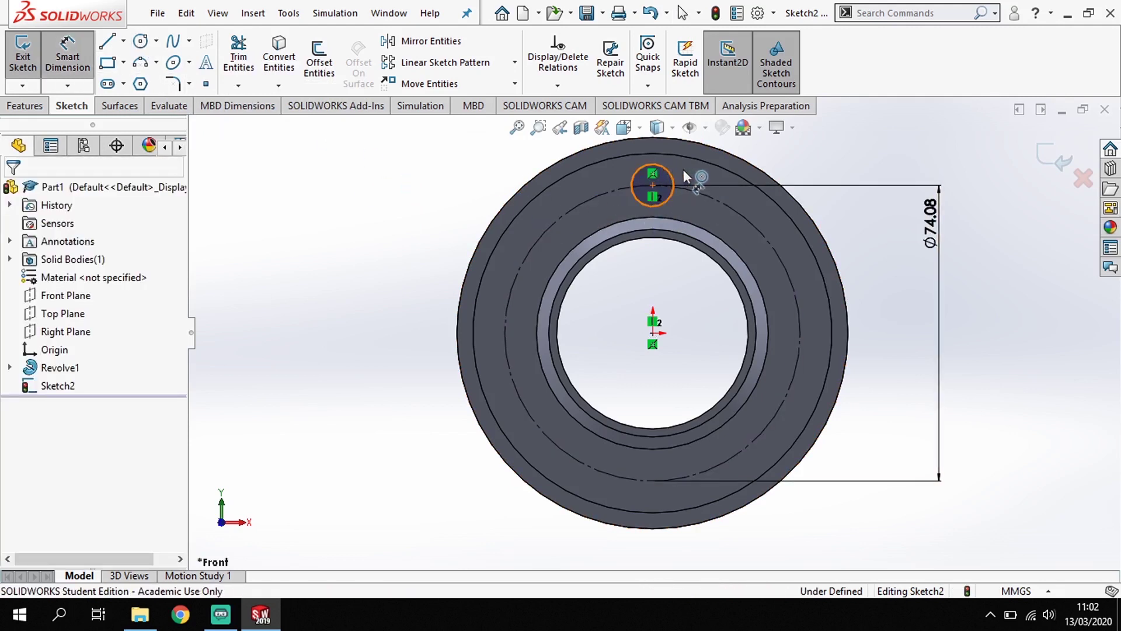
pyautogui.click(667, 169)
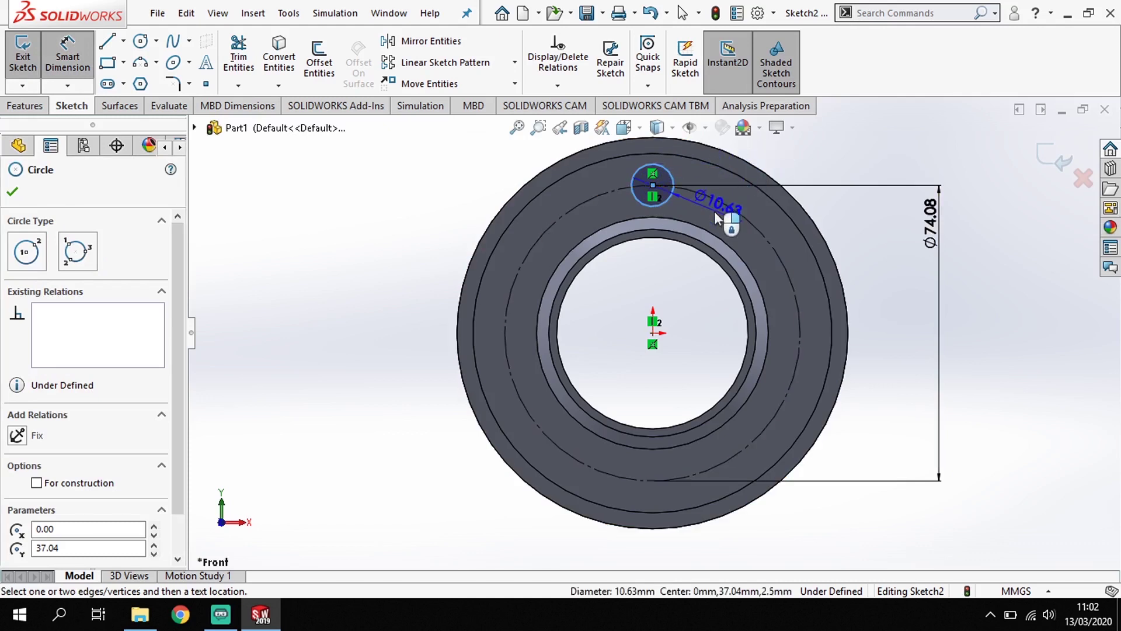
pyautogui.click(737, 192)
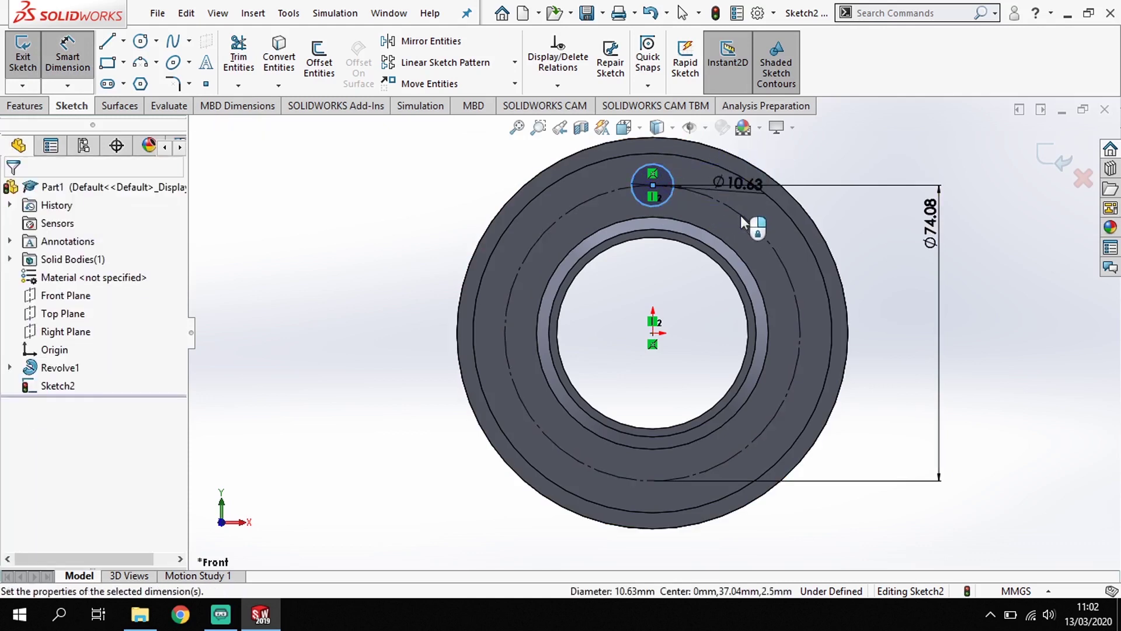
pyautogui.click(741, 217)
pyautogui.press('Return')
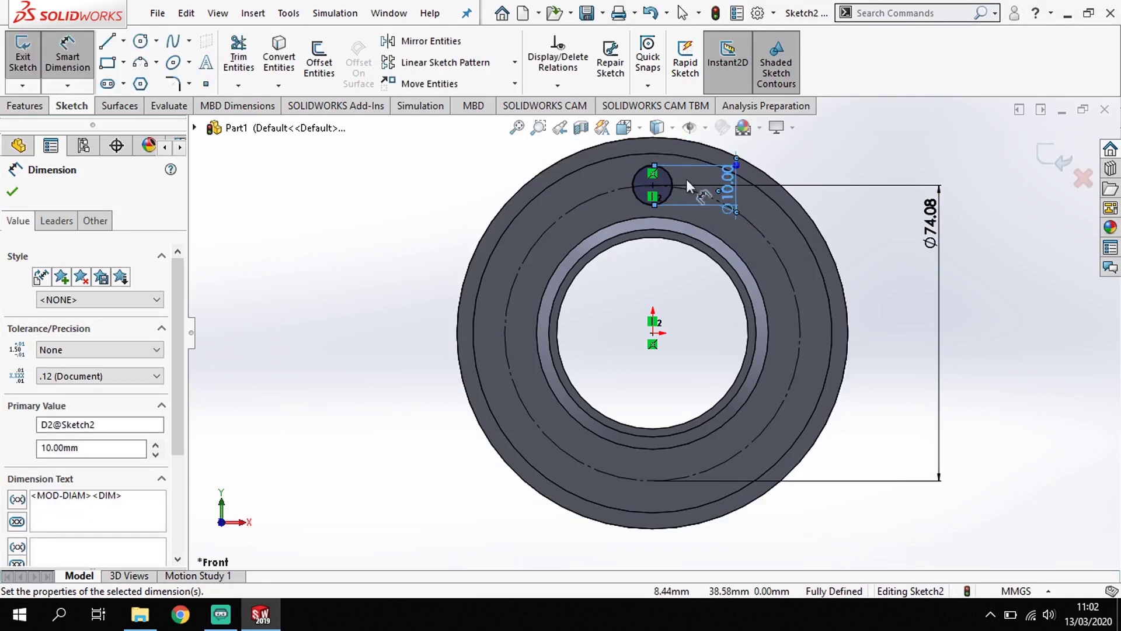
# Extrude-cut the 10 mm circle through the recessed web as a blind cut 10 mm deep
pyautogui.click(26, 107)
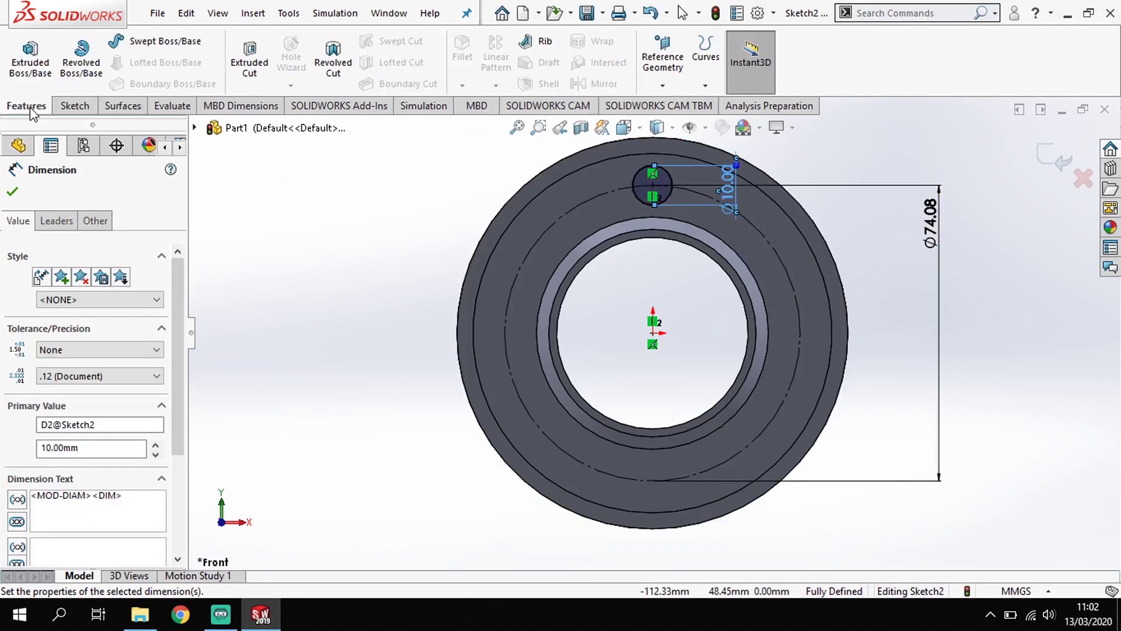
pyautogui.click(257, 63)
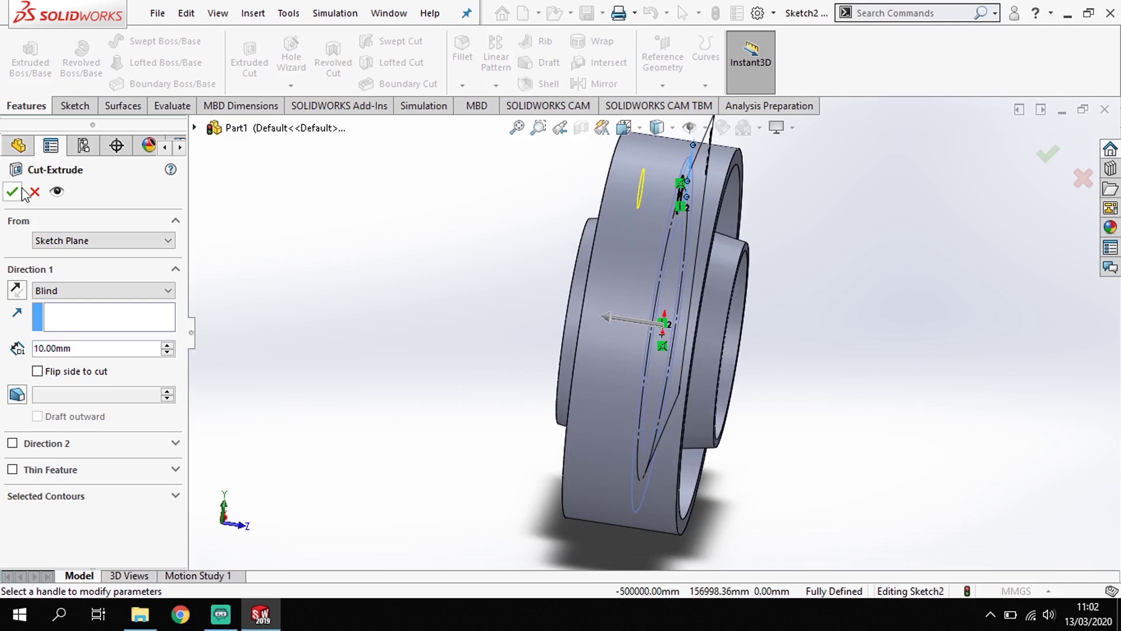
pyautogui.press('Return')
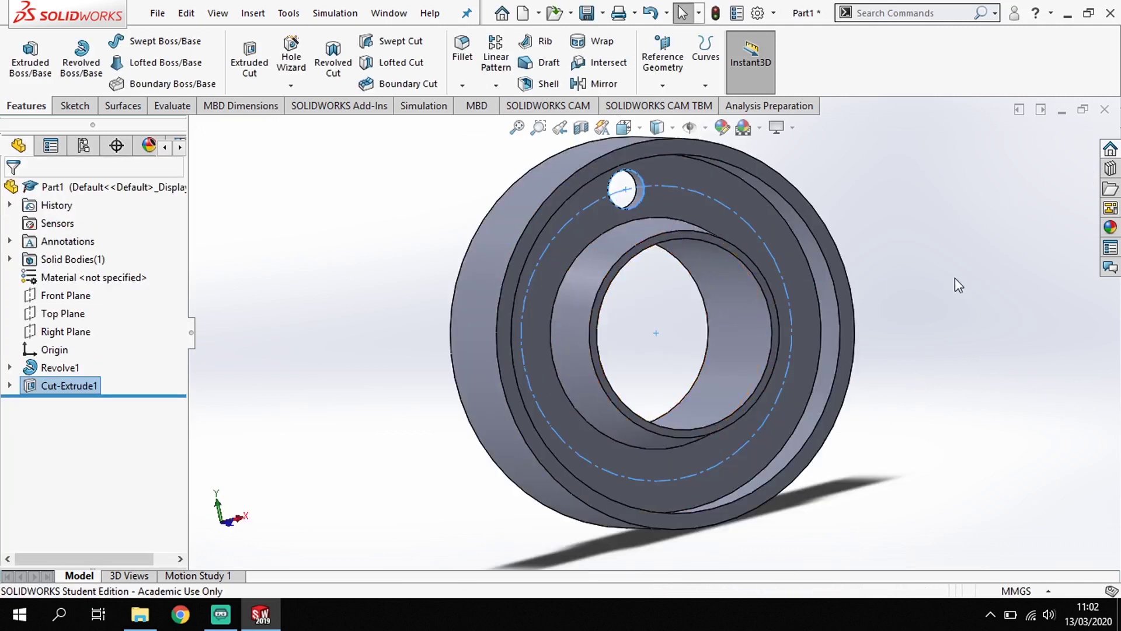
pyautogui.moveTo(961, 290); pyautogui.dragTo(911, 327, button='middle')
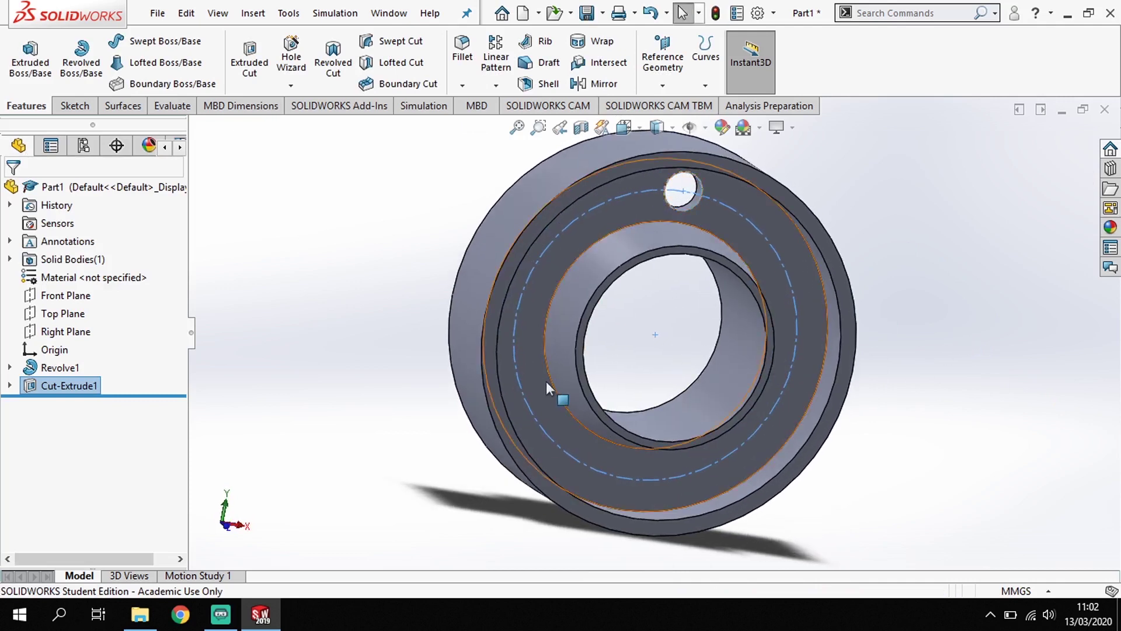
pyautogui.click(913, 288)
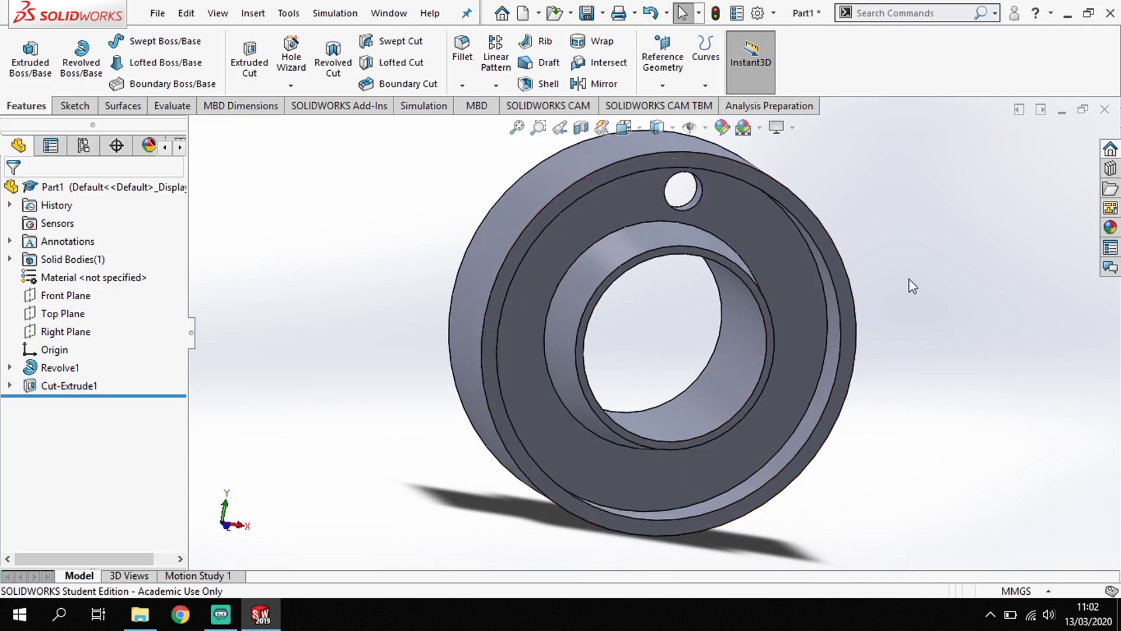
# Create a circular pattern of the hole cut about the central bore's edge, with 6 equally spaced instances over 360 degrees
pyautogui.moveTo(914, 288); pyautogui.dragTo(891, 278, button='middle')
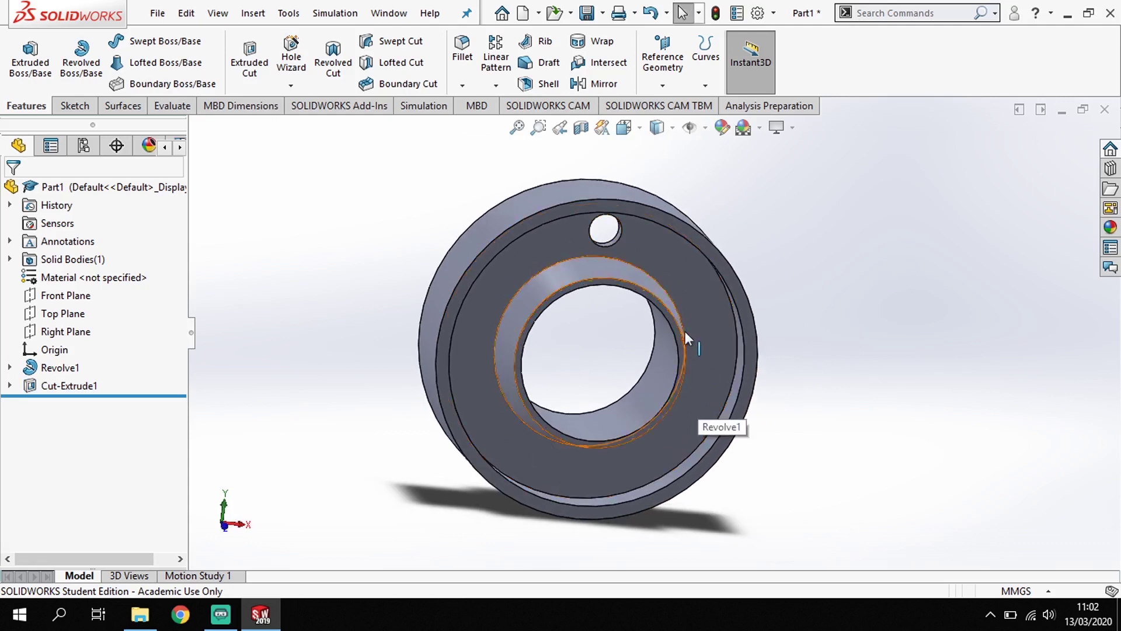
pyautogui.moveTo(881, 293); pyautogui.dragTo(878, 257, button='middle')
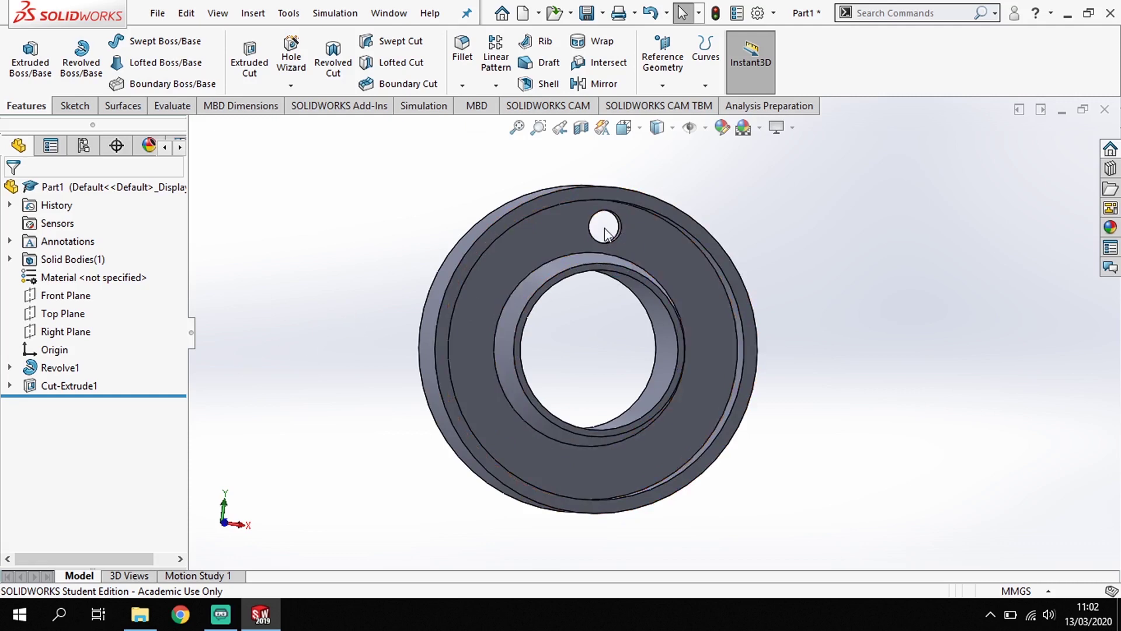
pyautogui.click(69, 386)
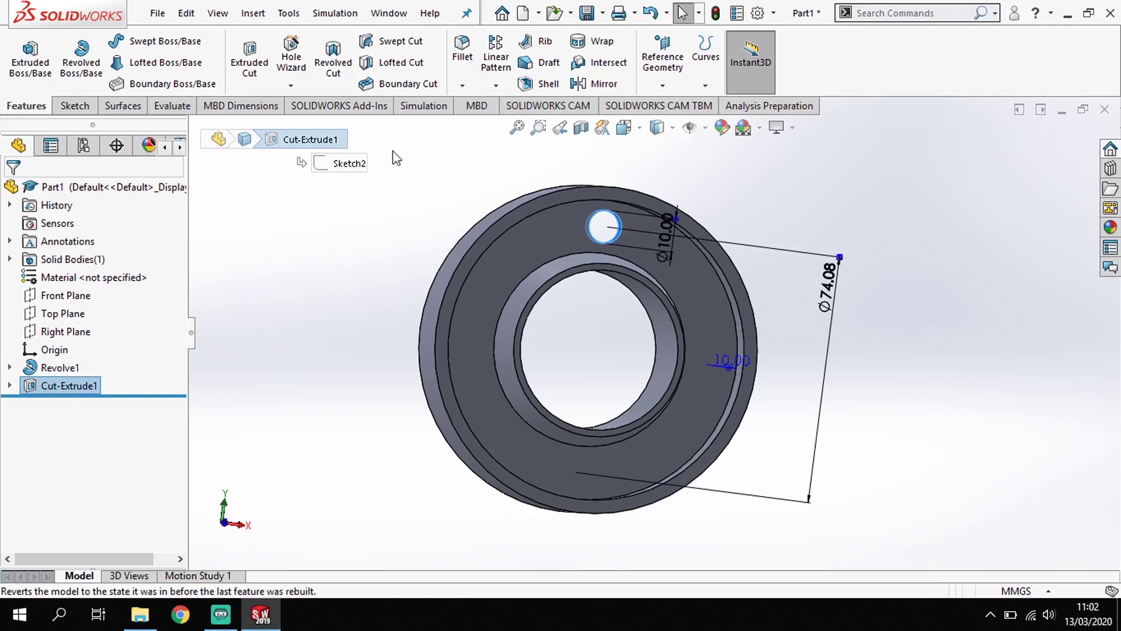
pyautogui.click(493, 85)
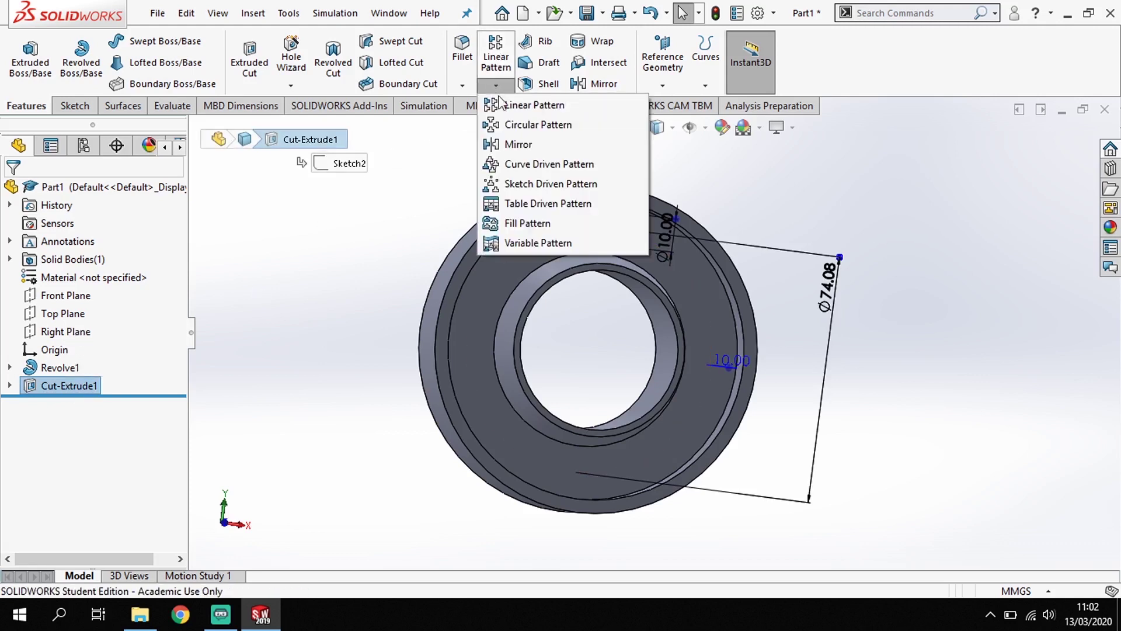
pyautogui.click(543, 125)
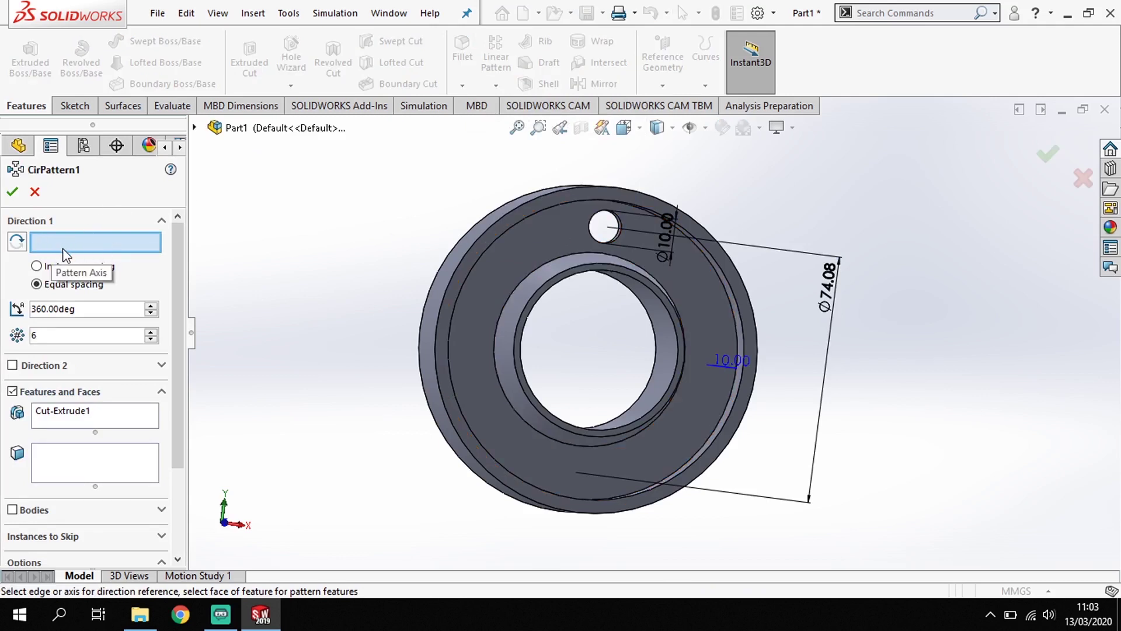
pyautogui.click(610, 273)
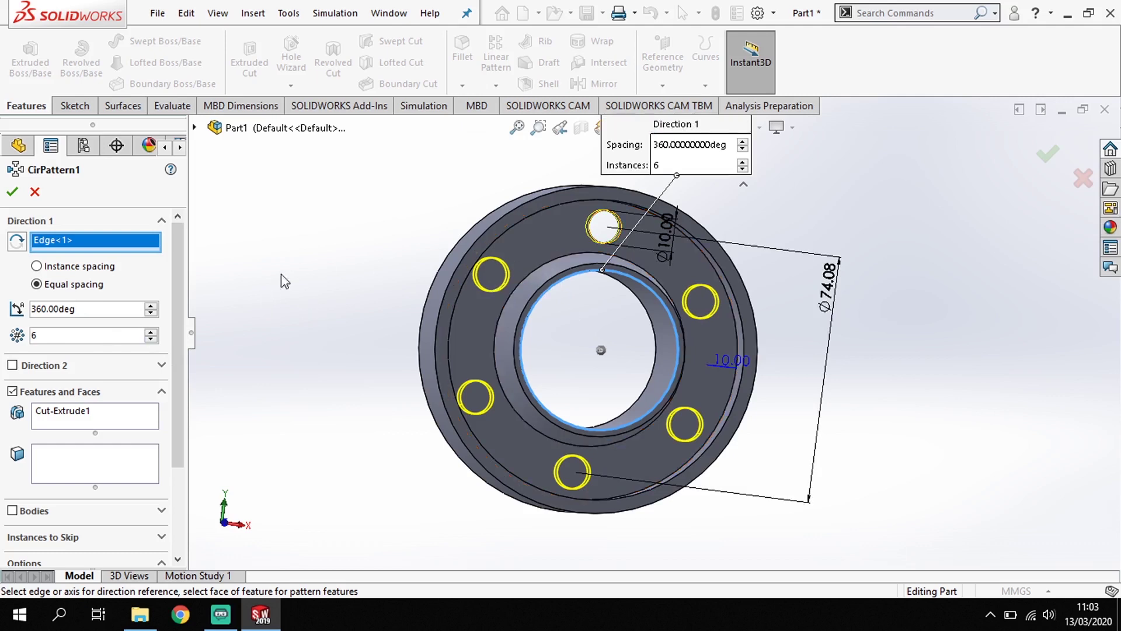
pyautogui.click(12, 194)
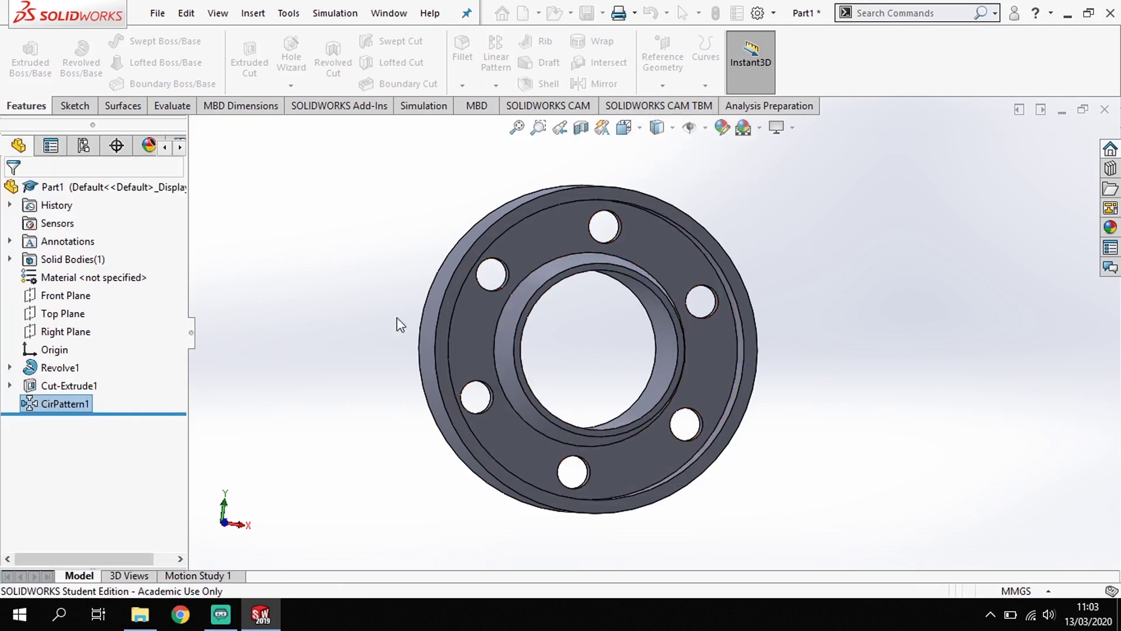
pyautogui.click(358, 320)
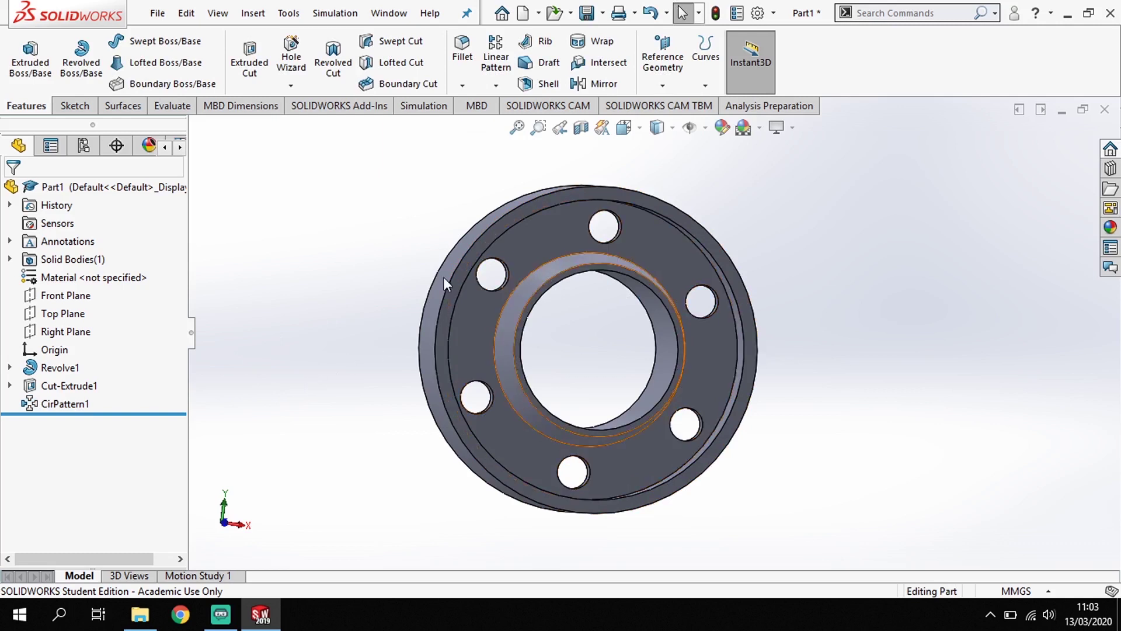
# Edit the circular hole pattern and set its number of instances to 8, continuing despite the low-memory warning
pyautogui.rightClick(59, 407)
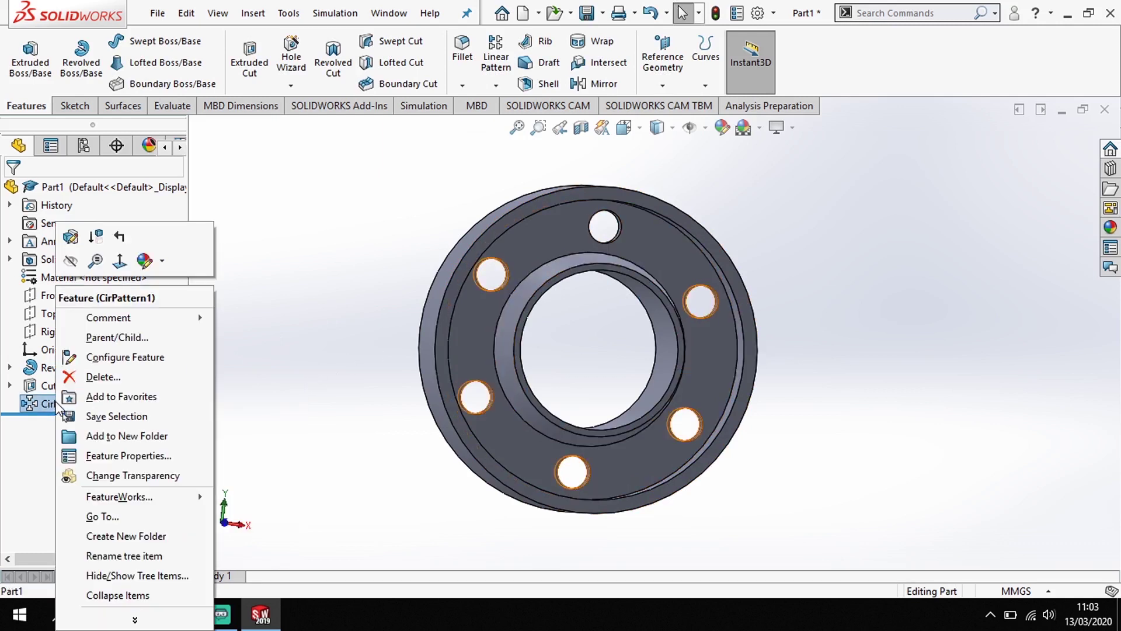
pyautogui.click(70, 237)
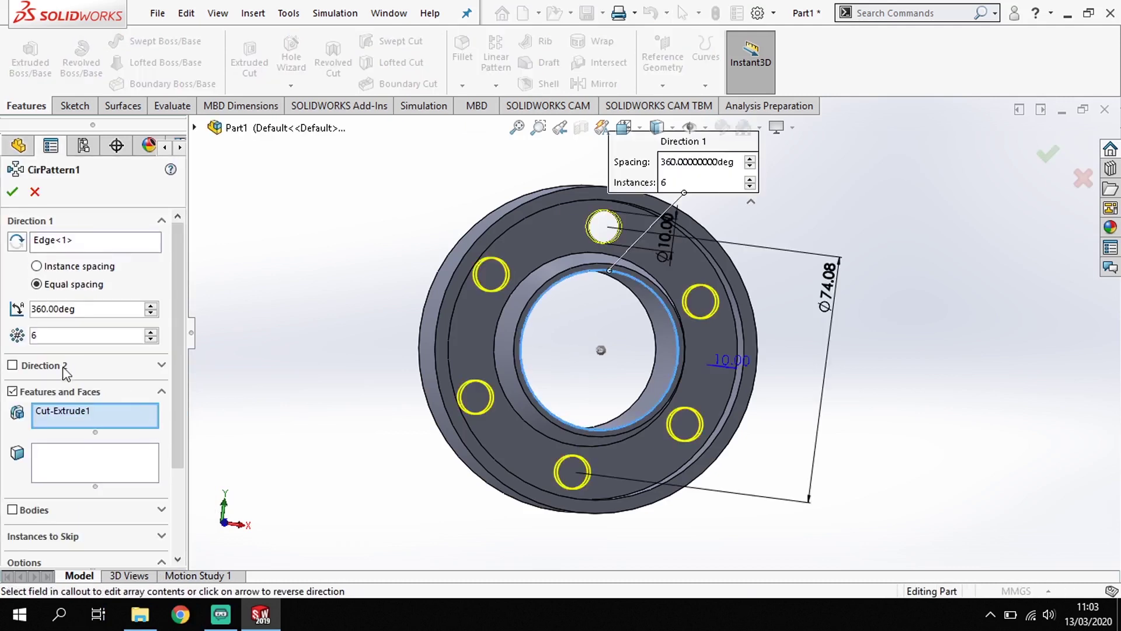
pyautogui.click(63, 337)
pyautogui.press('BackSpace')
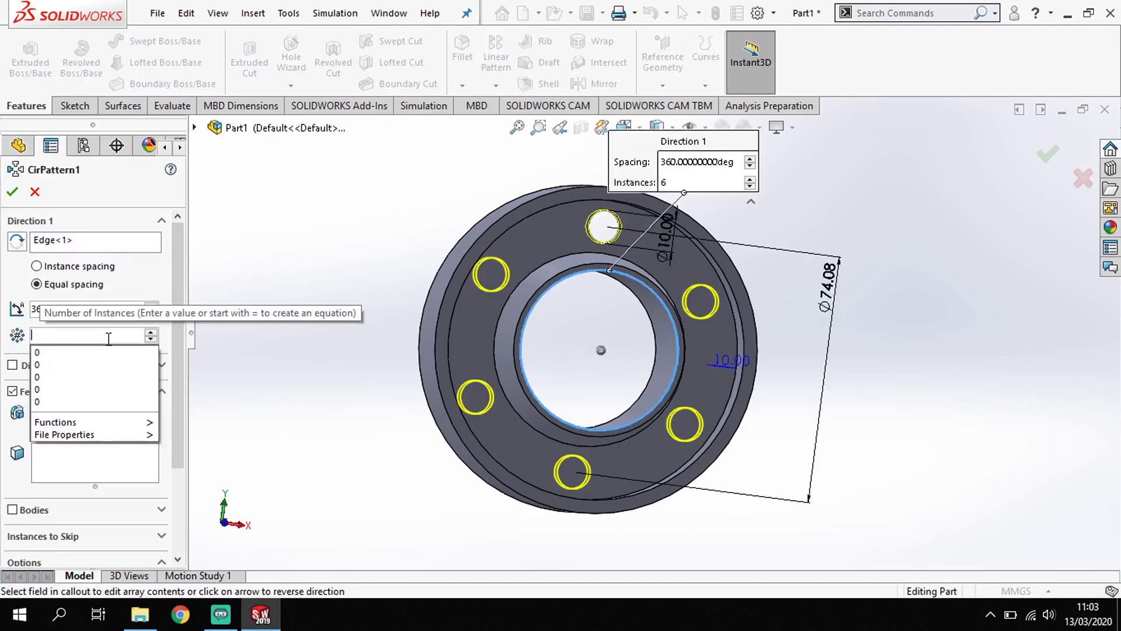
pyautogui.write('8')
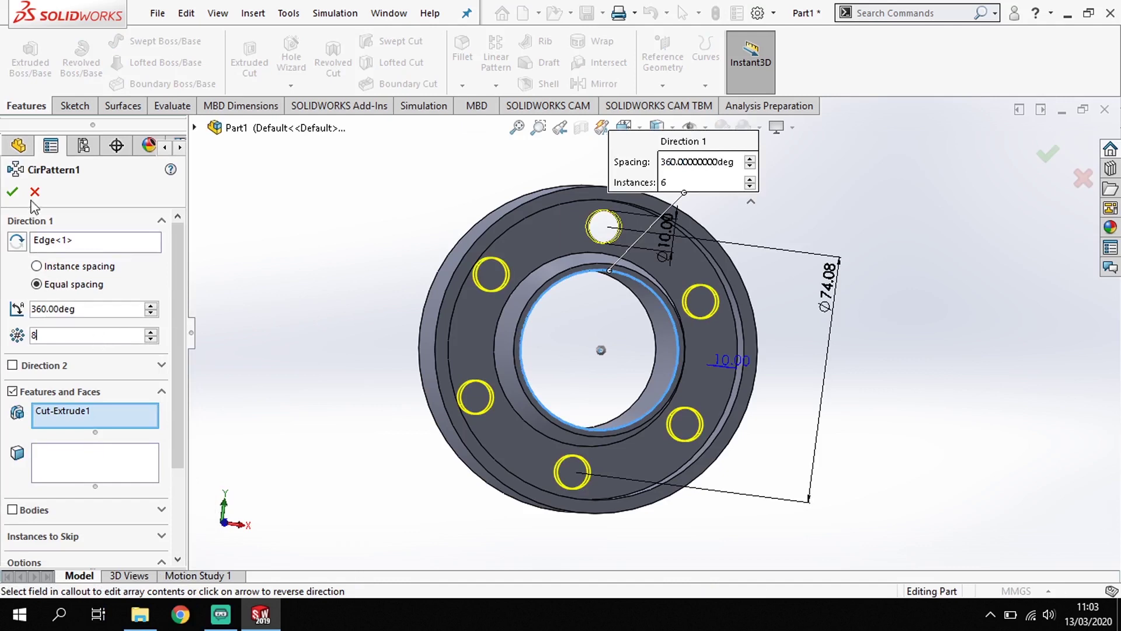
pyautogui.click(12, 191)
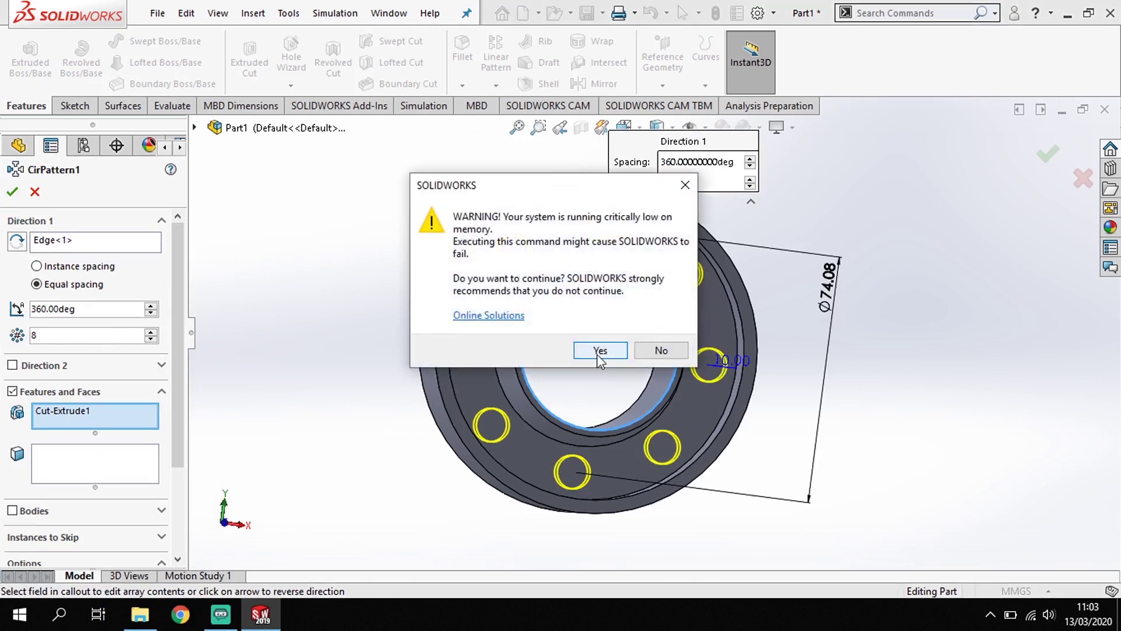
pyautogui.click(600, 350)
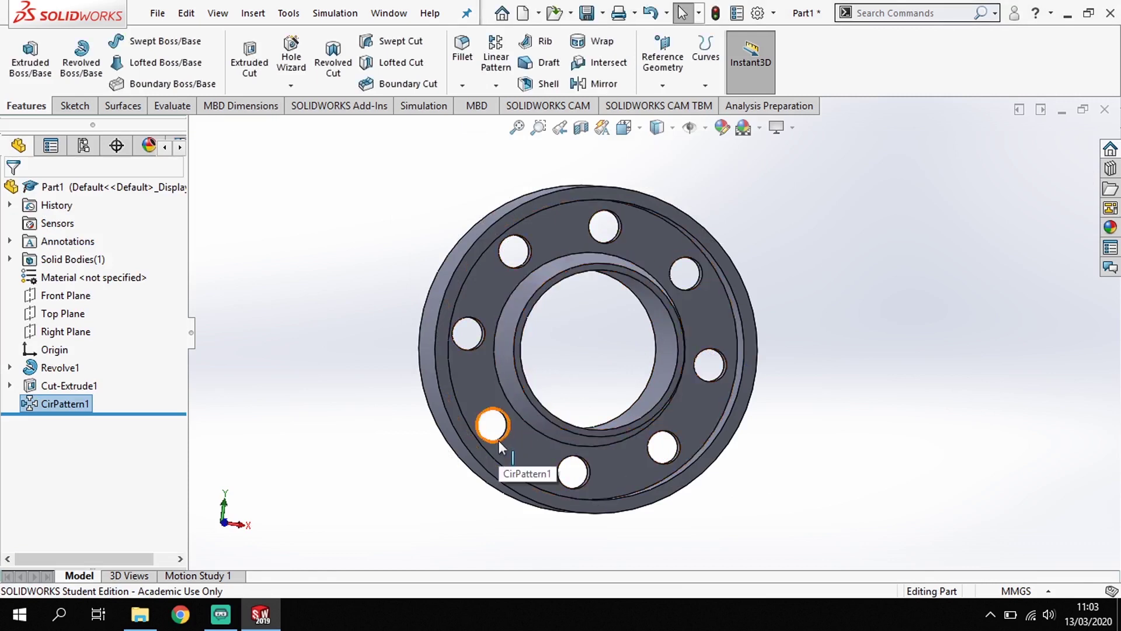
# Edit the circular hole pattern to use 6 instances and show the wheel in an isometric view
pyautogui.rightClick(75, 405)
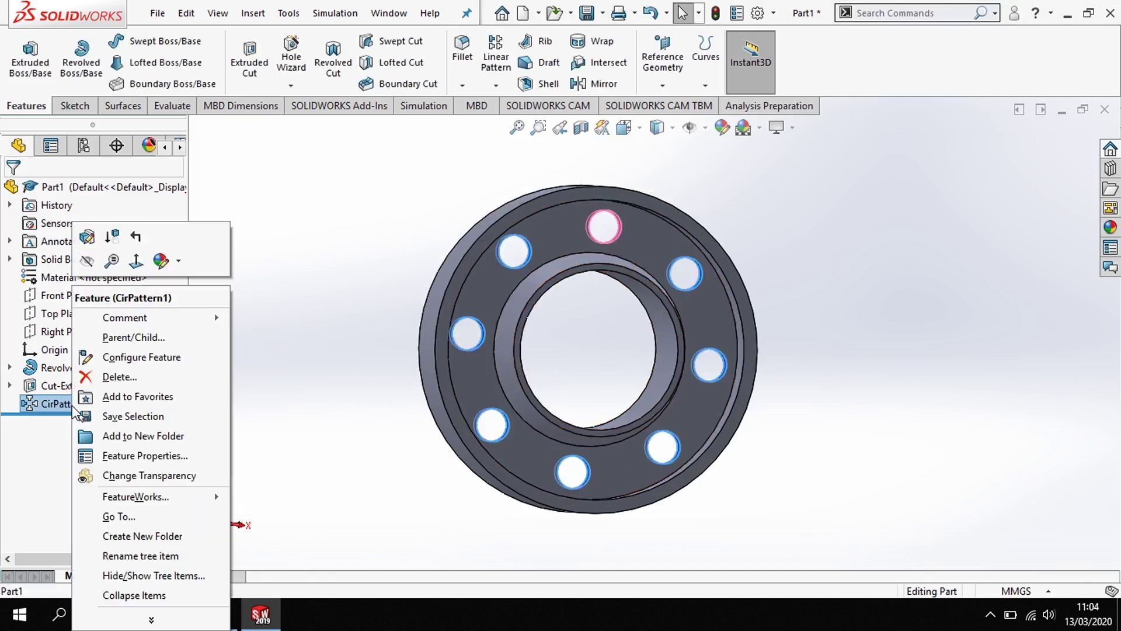
pyautogui.click(87, 237)
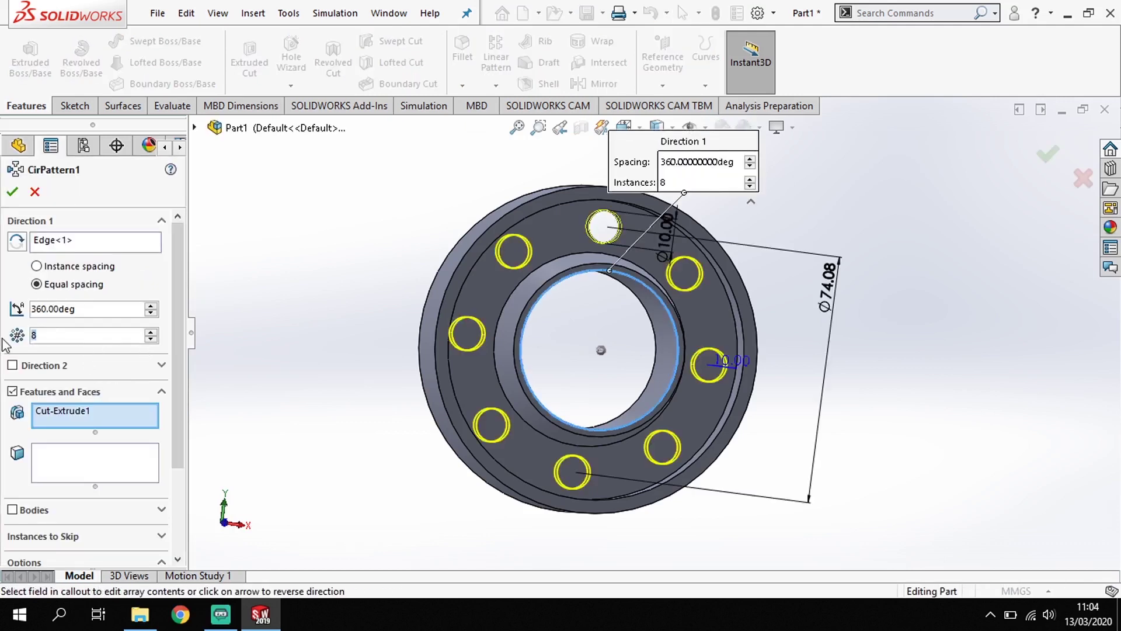
pyautogui.scroll(-2, 22, 334)
pyautogui.click(12, 192)
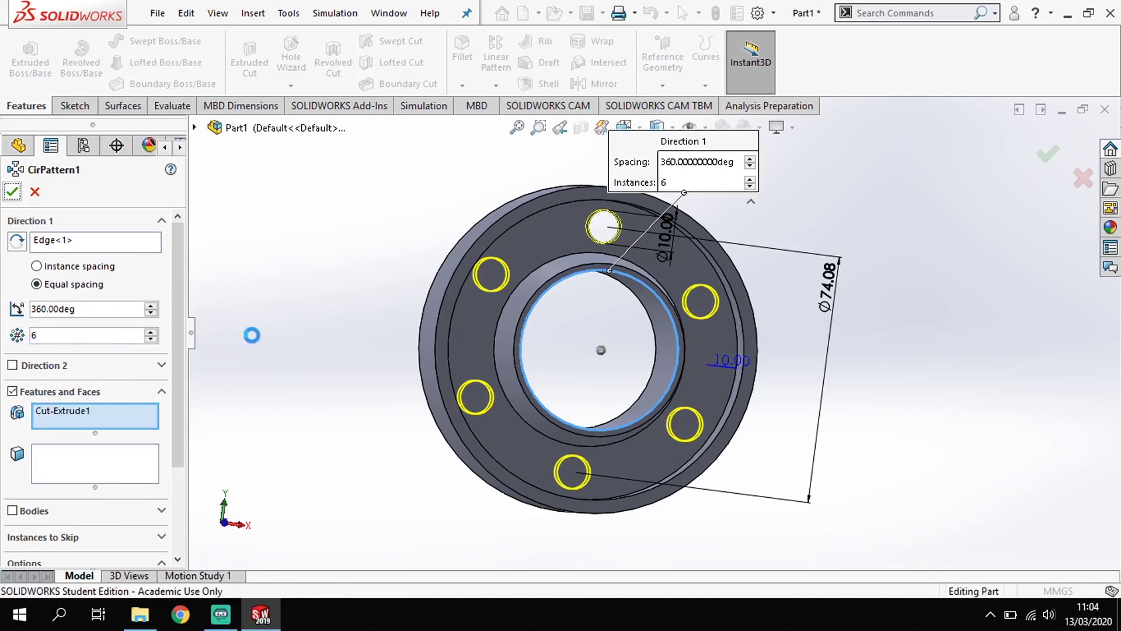
pyautogui.press('space')
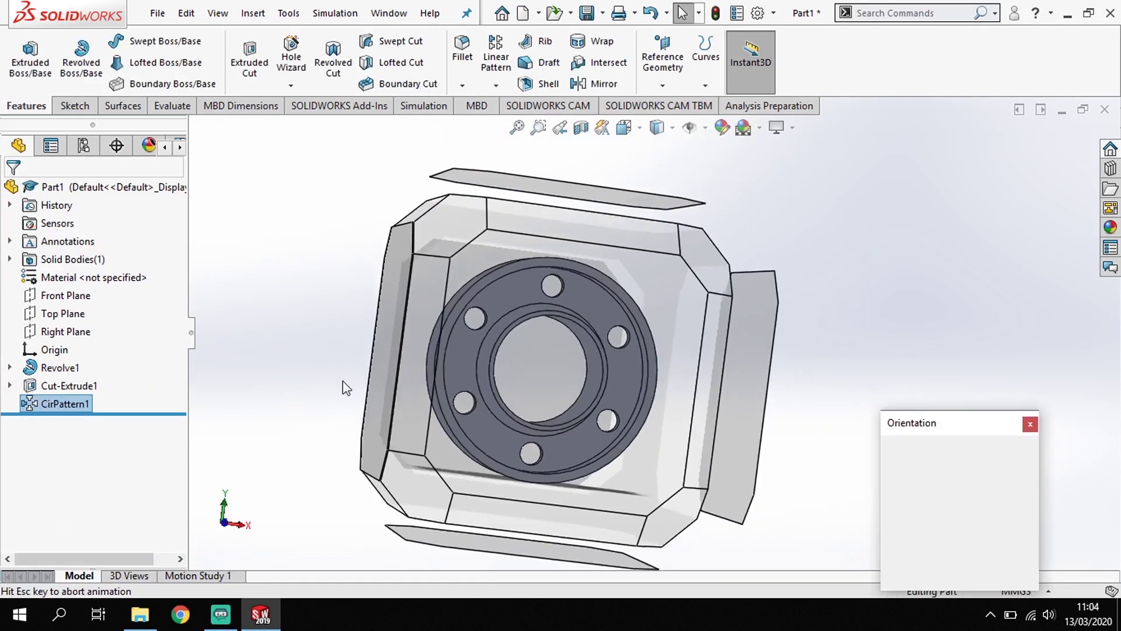
pyautogui.click(418, 395)
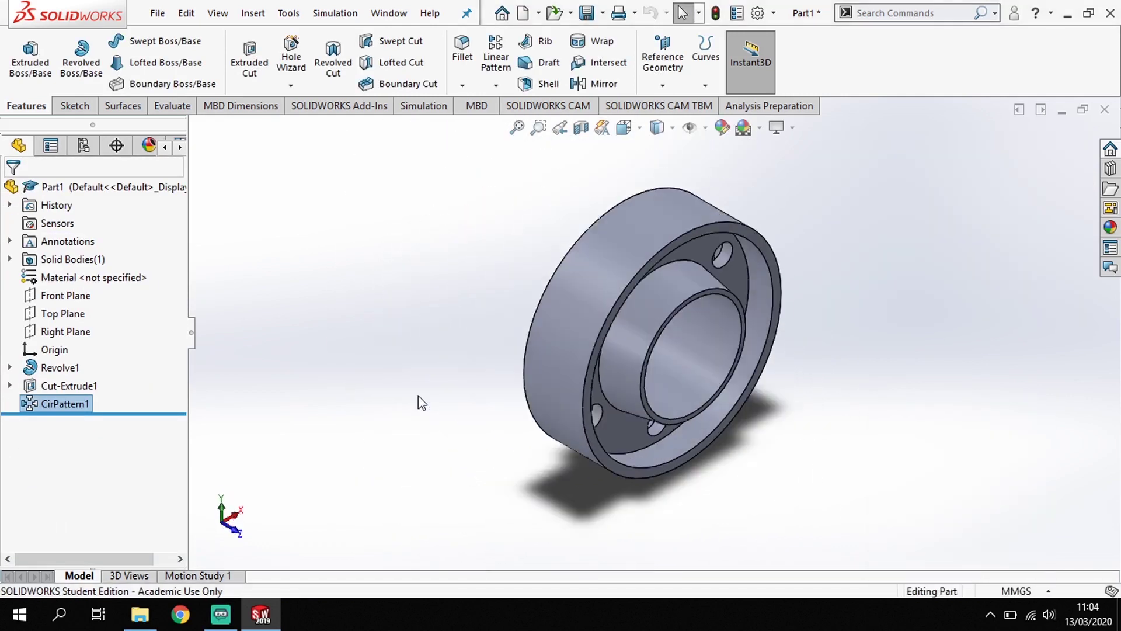